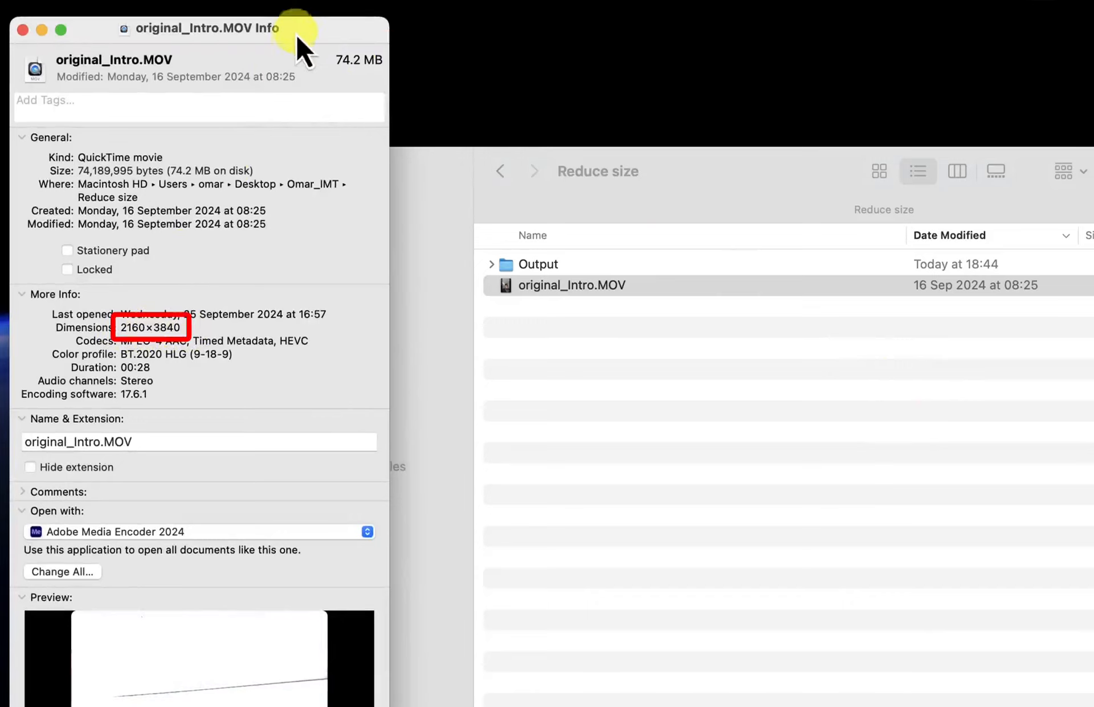
# Close the info window of original_Intro.MOV and switch to Adobe Media Encoder.
pyautogui.moveTo(296, 35); pyautogui.dragTo(349, 34)
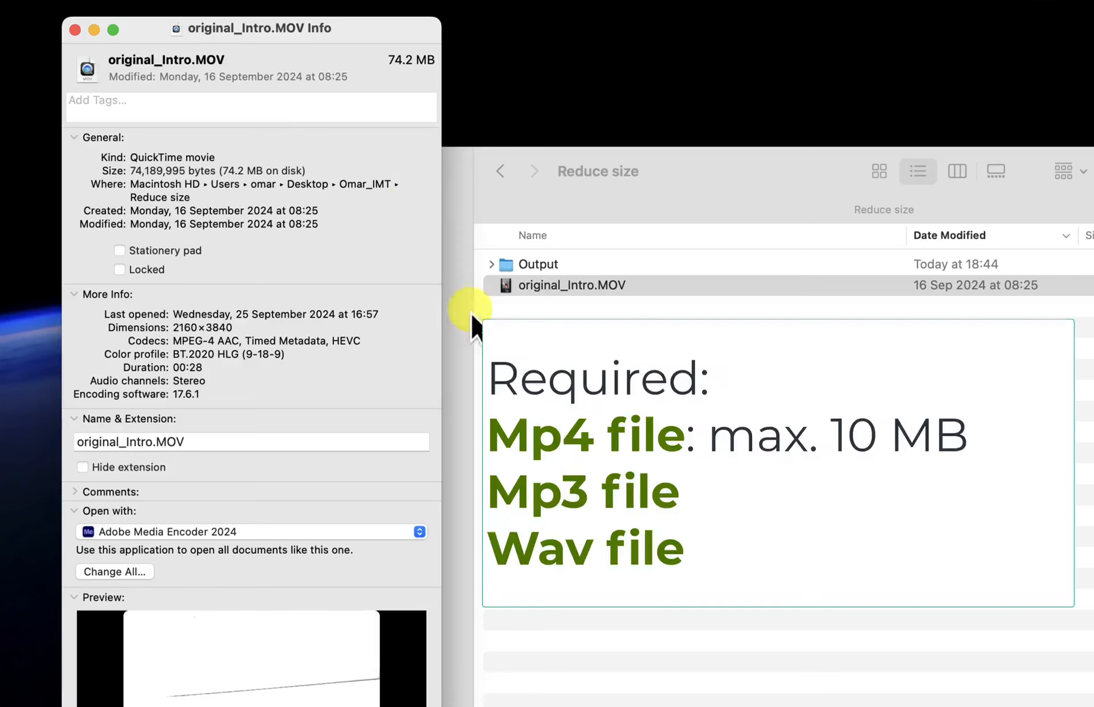
pyautogui.click(74, 29)
pyautogui.click(295, 33)
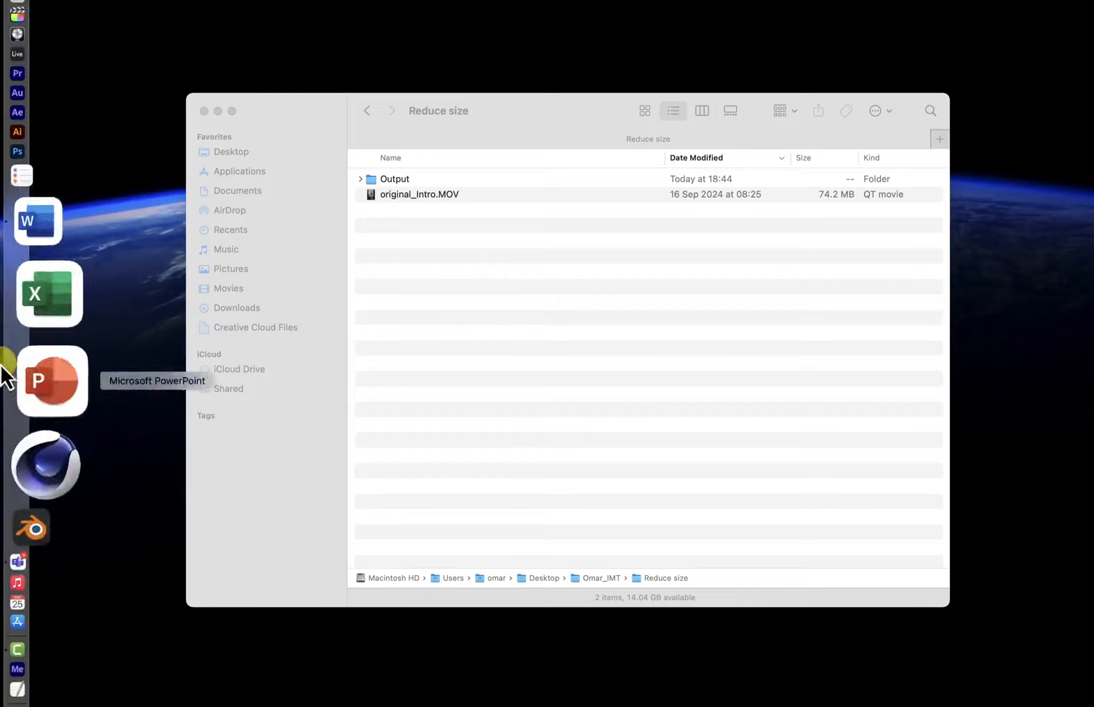
pyautogui.click(26, 537)
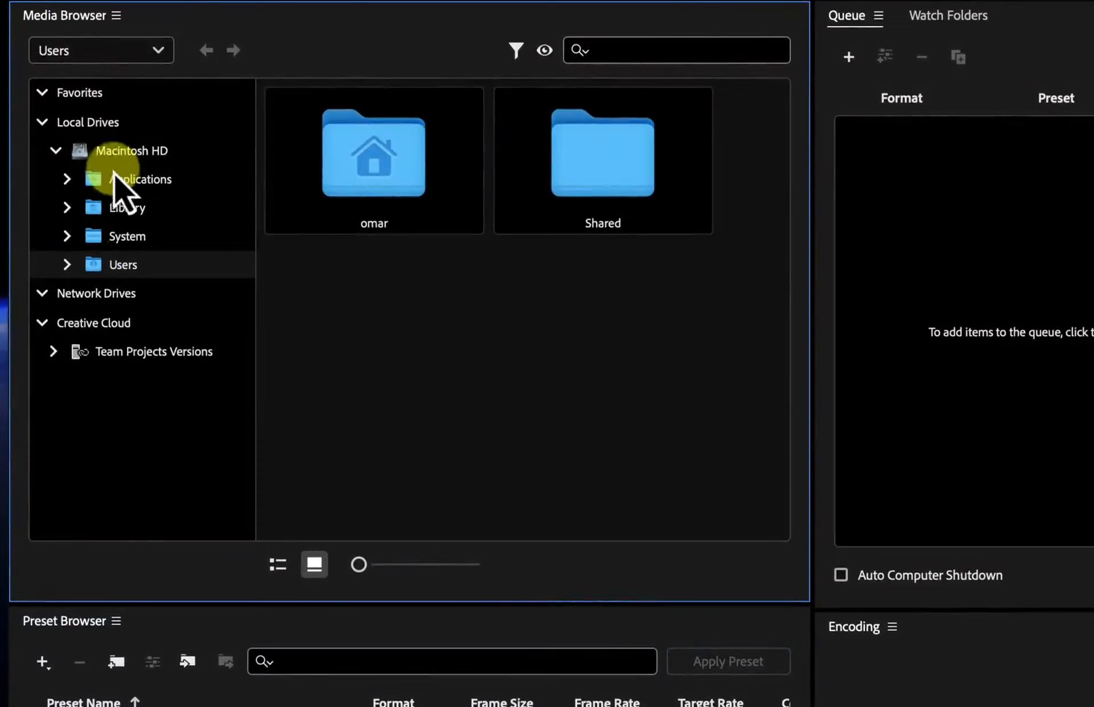
# Browse the local drive through the user's Desktop folder to the Reduce size folder and select original_Intro.MOV.
pyautogui.click(68, 261)
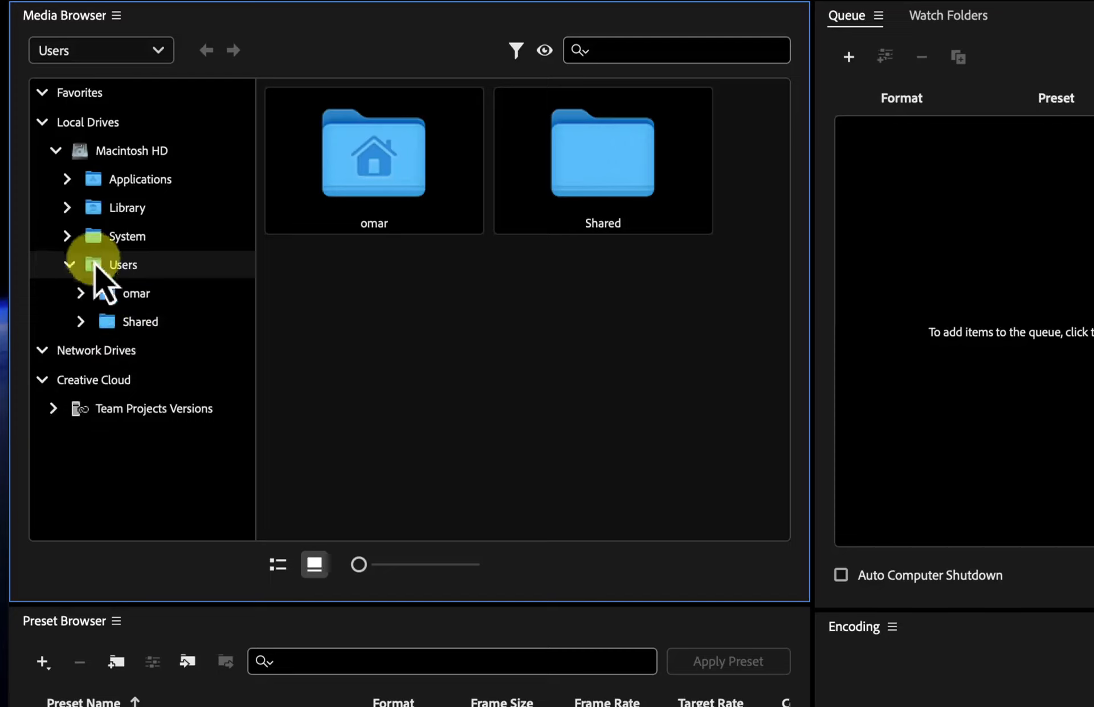
pyautogui.click(81, 292)
pyautogui.click(138, 376)
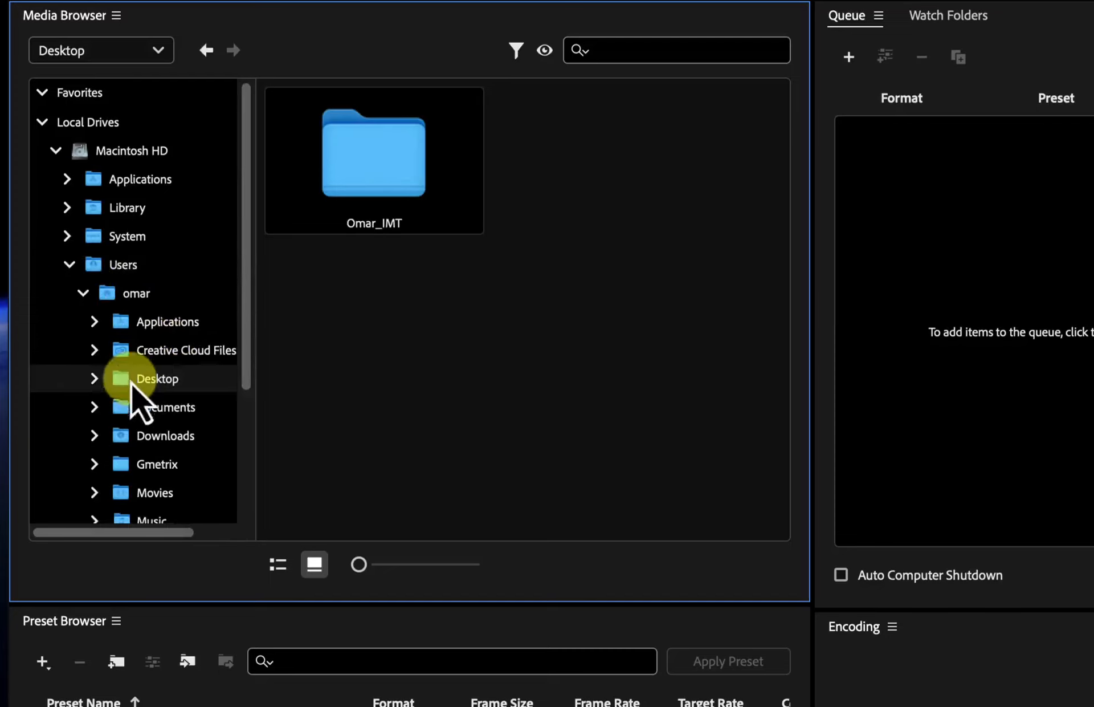
pyautogui.click(96, 379)
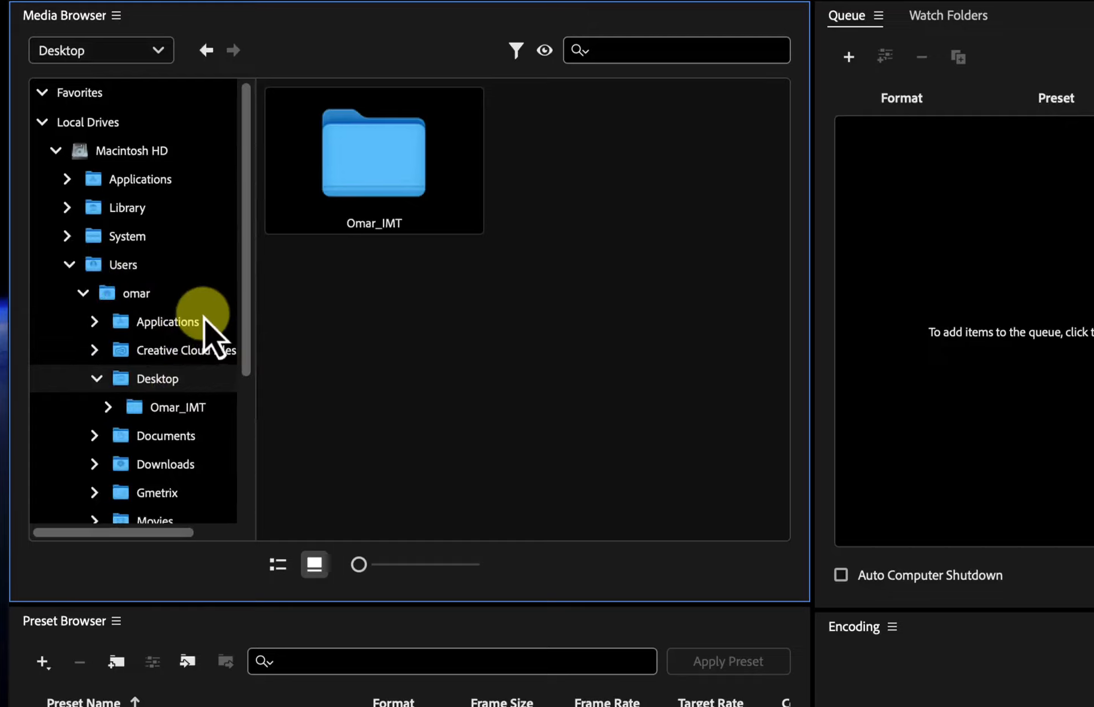
pyautogui.click(176, 405)
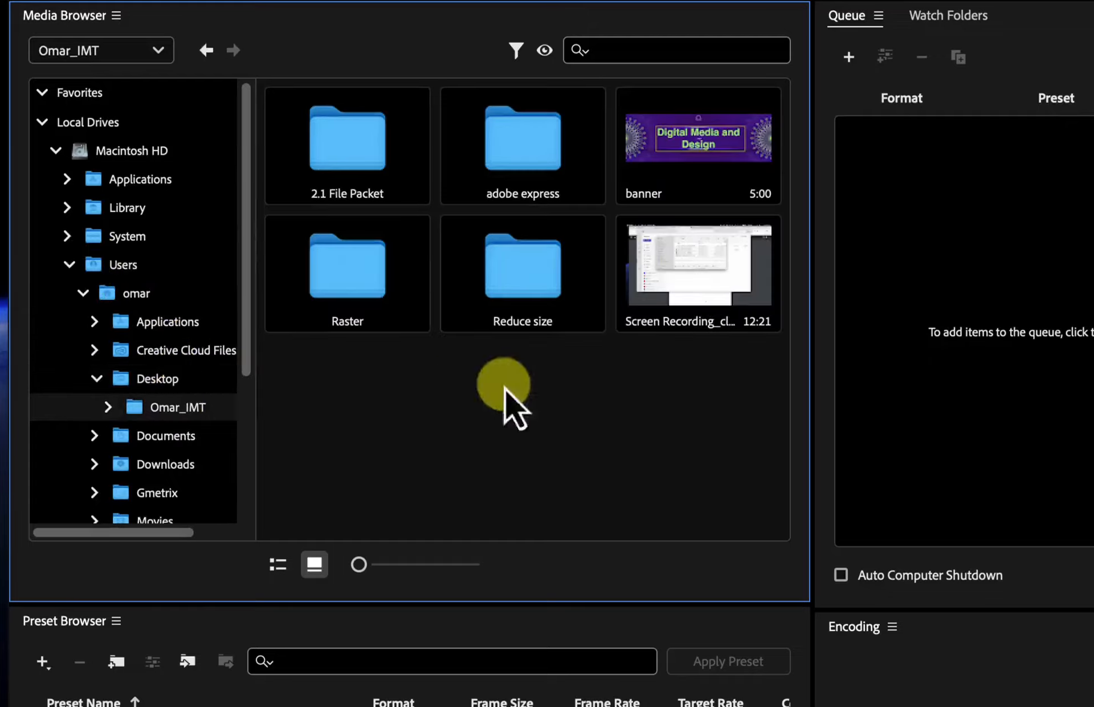
pyautogui.doubleClick(488, 286)
pyautogui.click(391, 183)
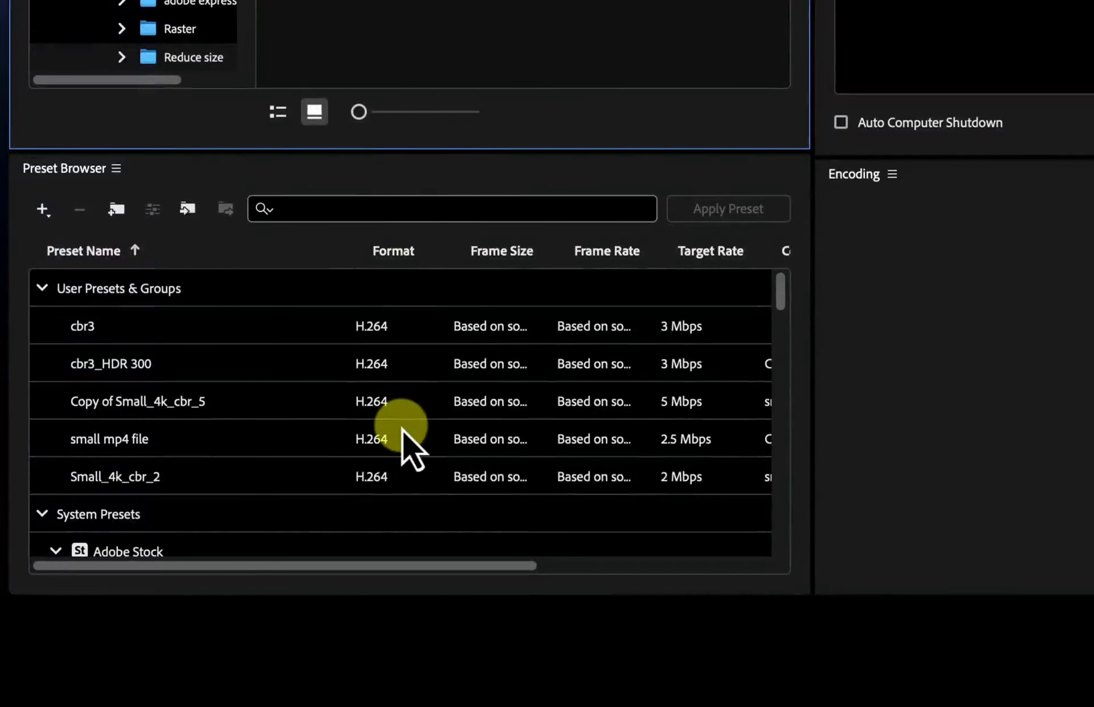
# Look through the user presets and the system preset categories available for encoding.
pyautogui.scroll(-1, 403, 430)
pyautogui.scroll(-6, 402, 430)
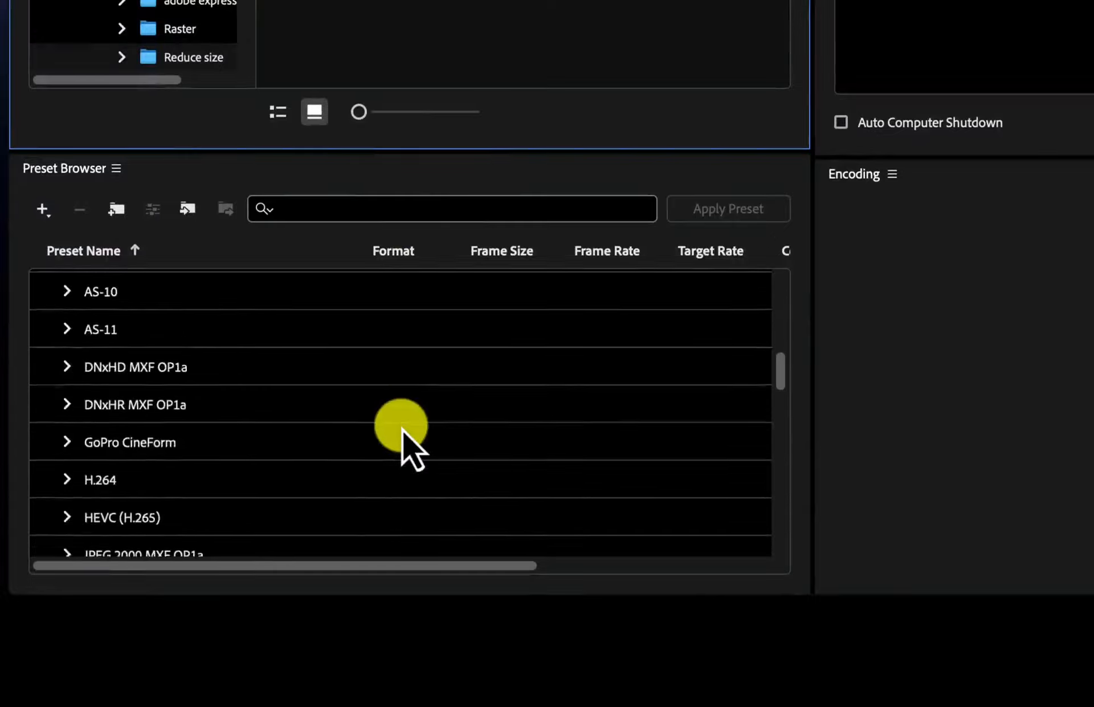
pyautogui.scroll(1, 402, 430)
pyautogui.scroll(-3, 403, 430)
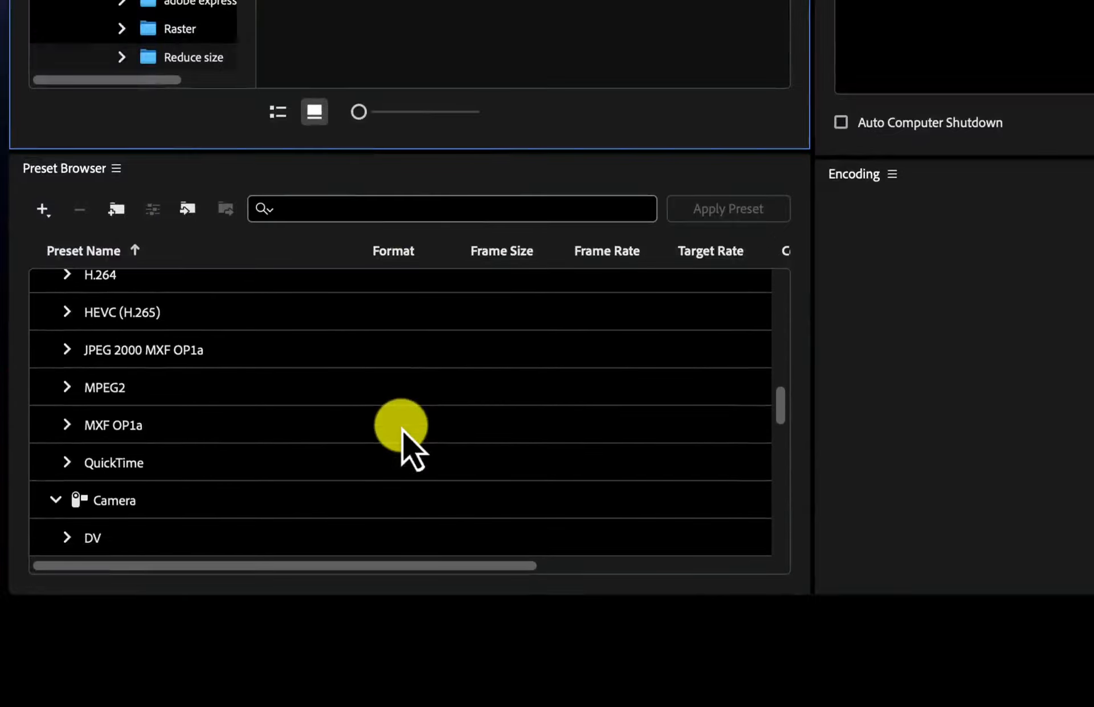
pyautogui.scroll(-8, 402, 429)
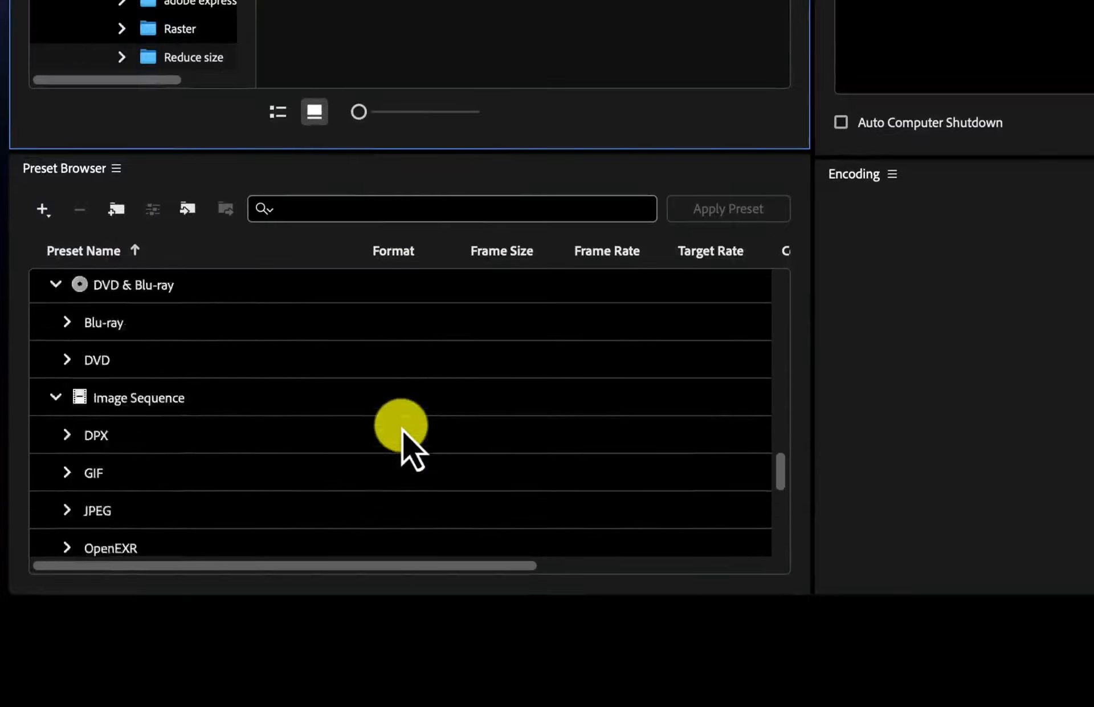
pyautogui.scroll(15, 402, 430)
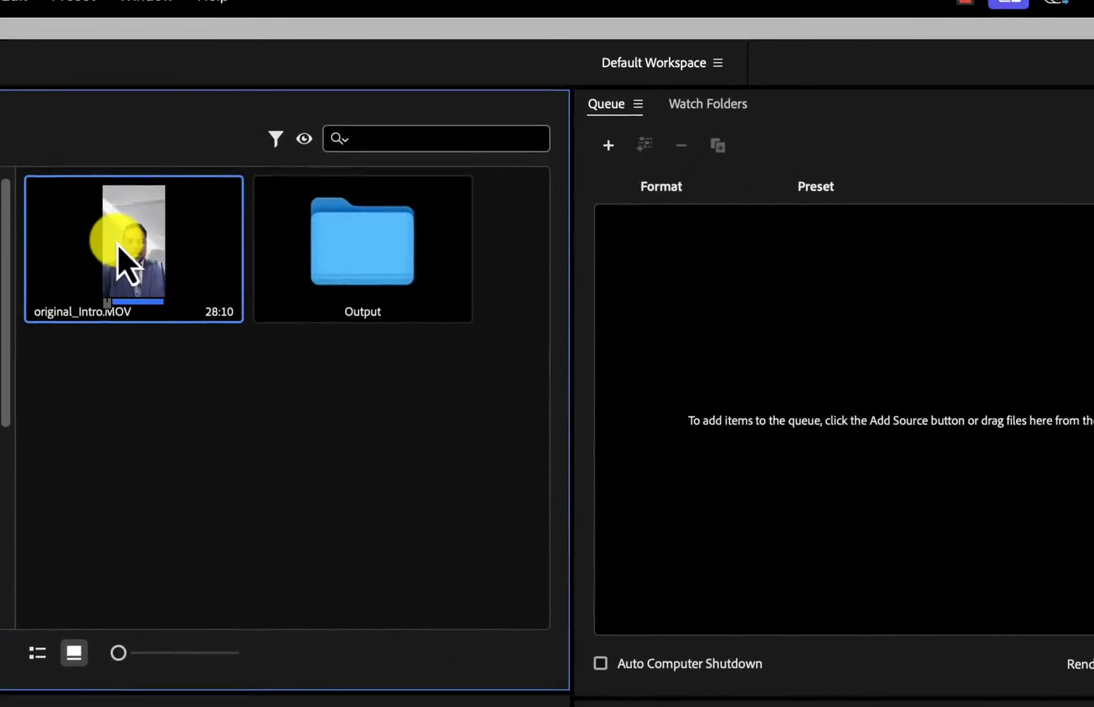
# Add original_Intro.MOV to the encoding queue, keeping the H.264 format and the Match Source - High bitrate preset.
pyautogui.moveTo(118, 243); pyautogui.dragTo(866, 311)
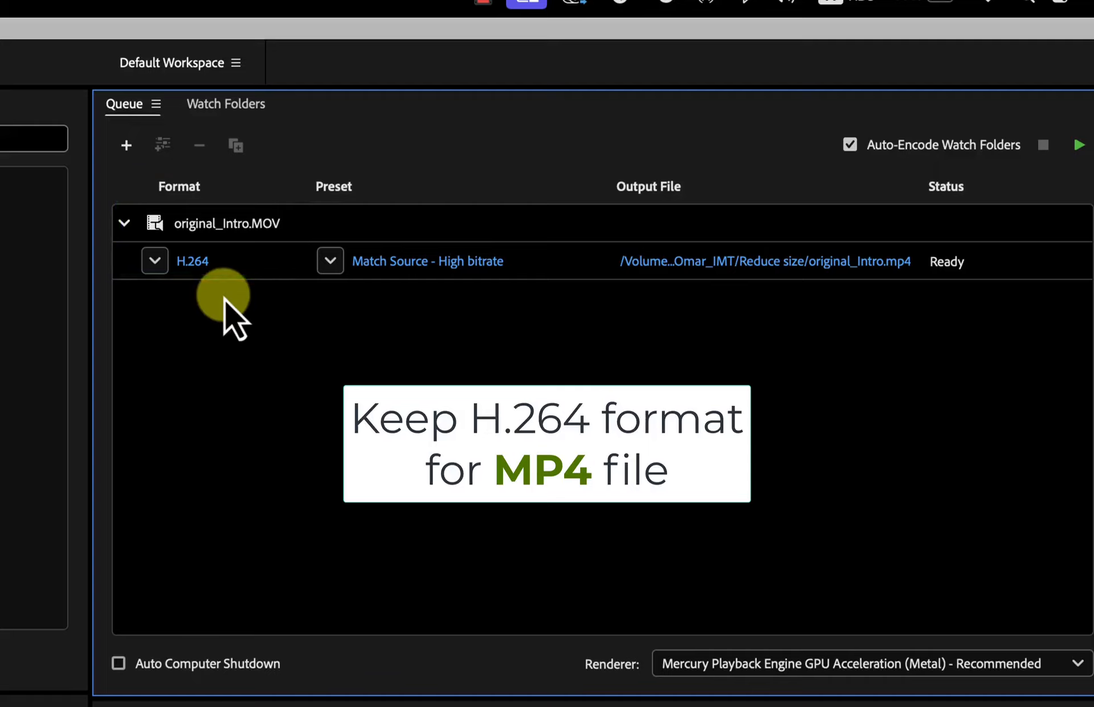
pyautogui.click(160, 269)
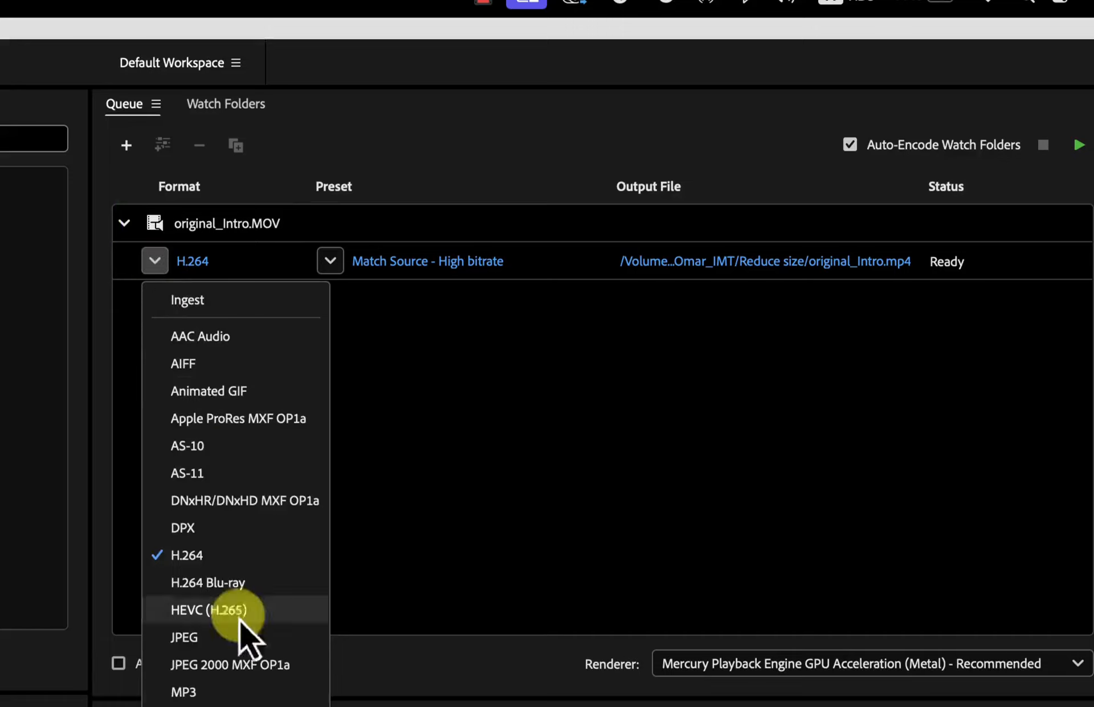
pyautogui.click(368, 492)
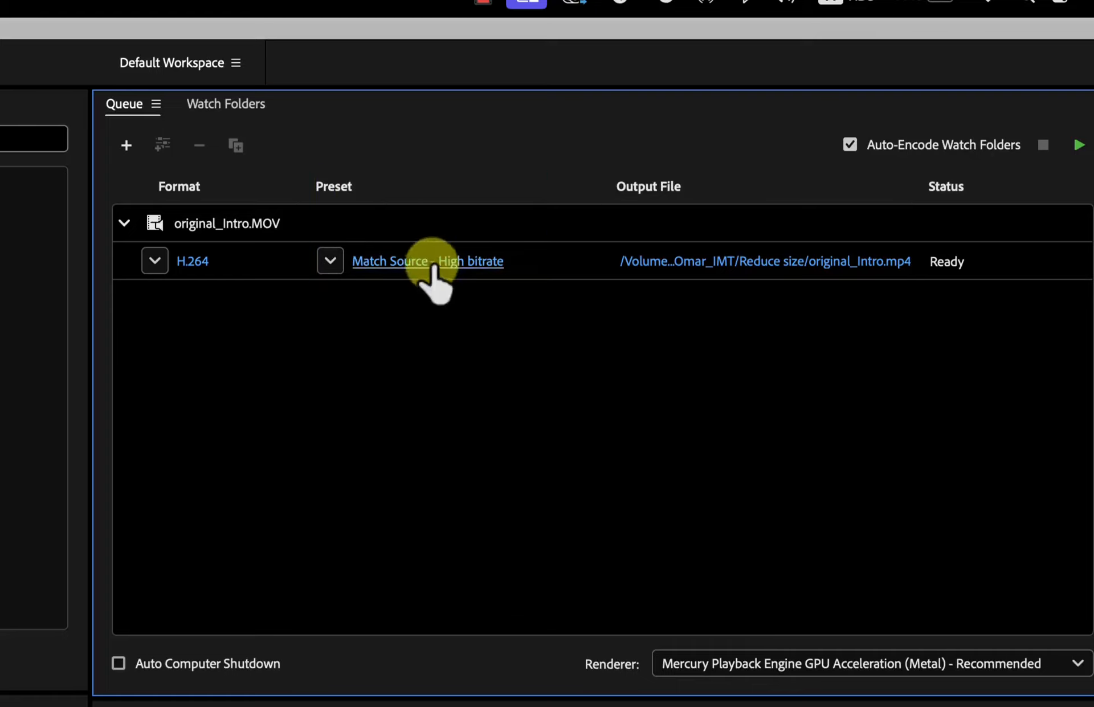
pyautogui.click(337, 268)
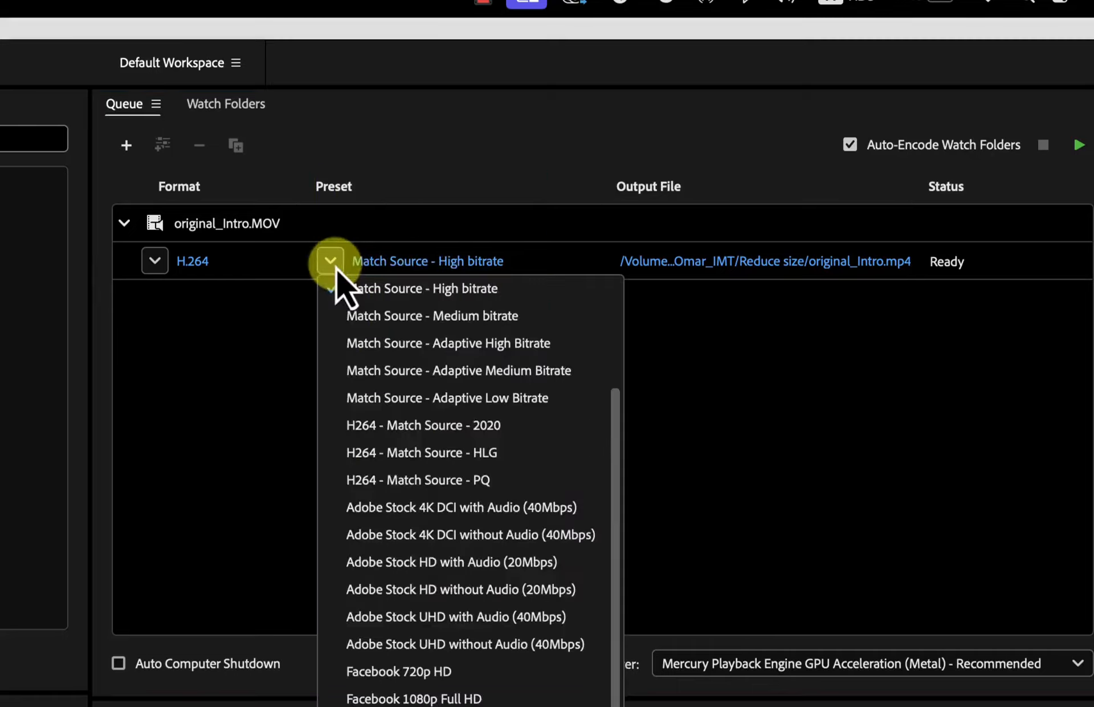
pyautogui.scroll(-3, 401, 618)
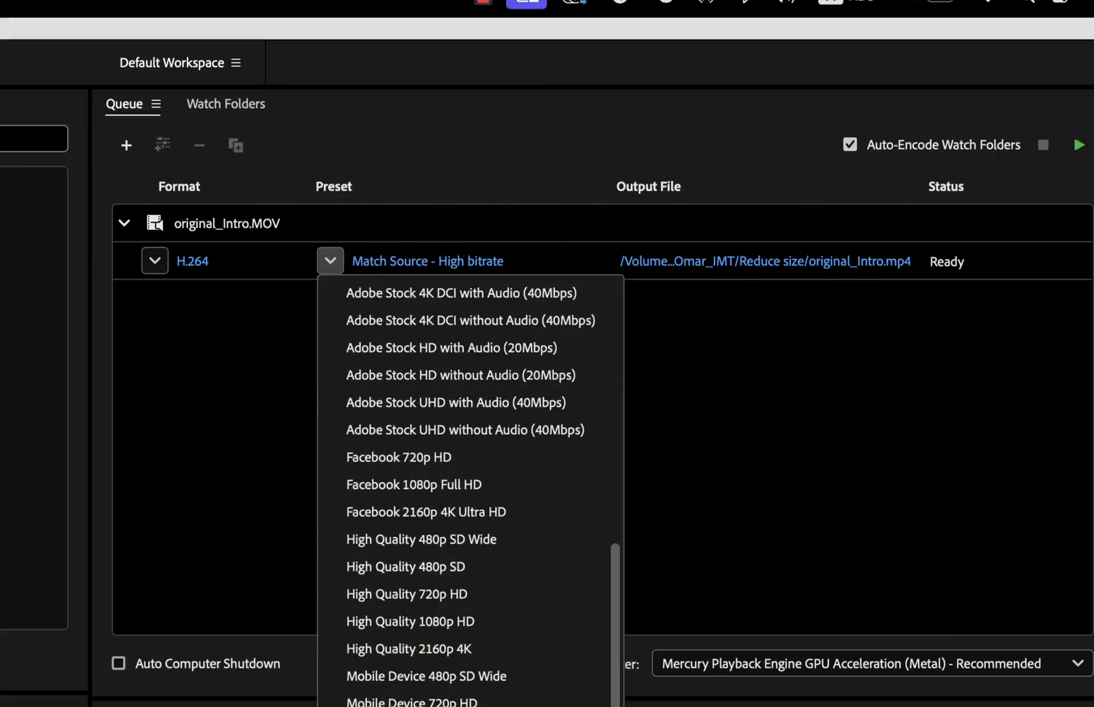
pyautogui.scroll(5, 470, 495)
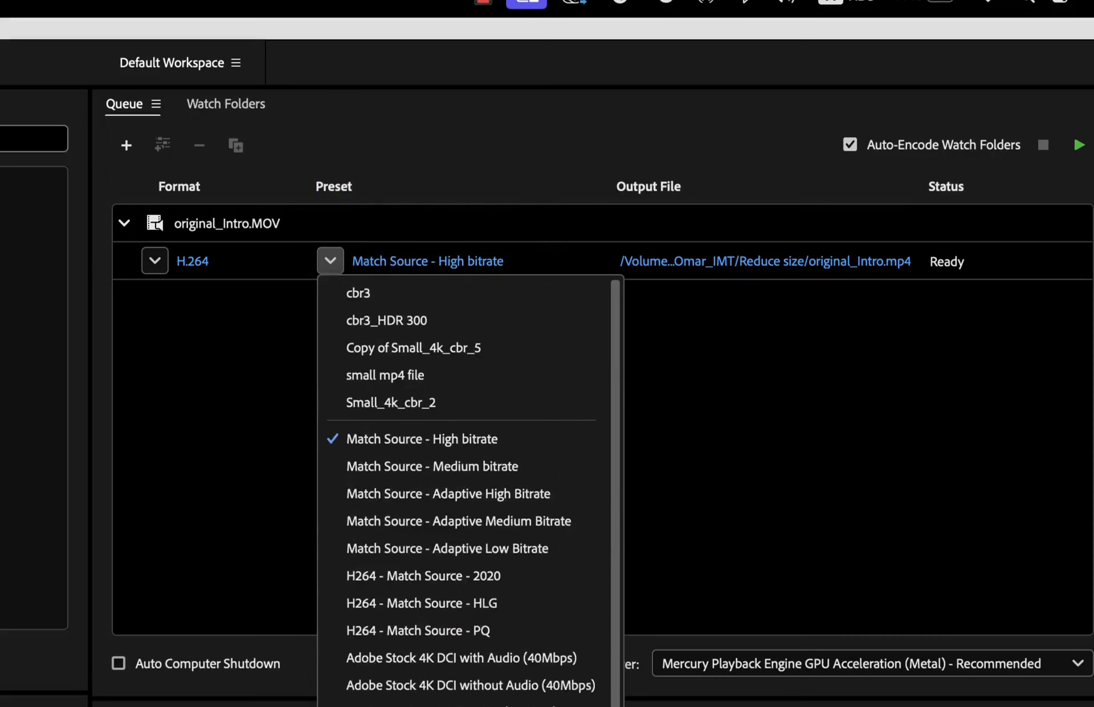
pyautogui.click(266, 384)
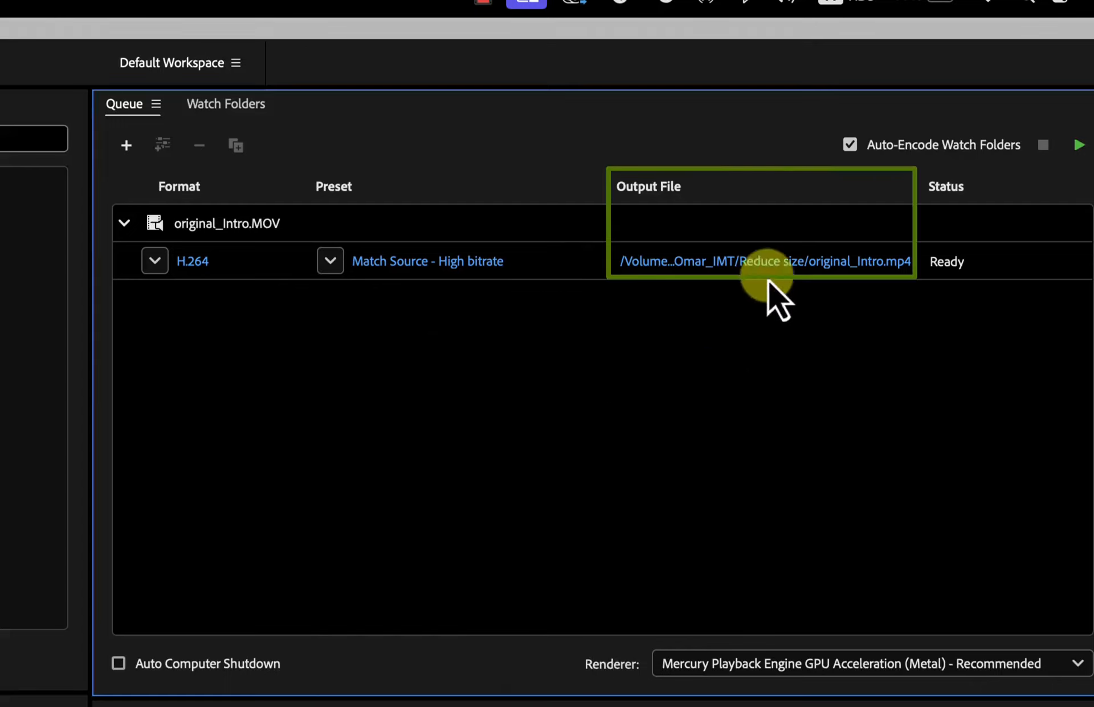
# Set the MP4 output file name to Intro_client and its location to the Output folder inside Reduce size.
pyautogui.click(763, 263)
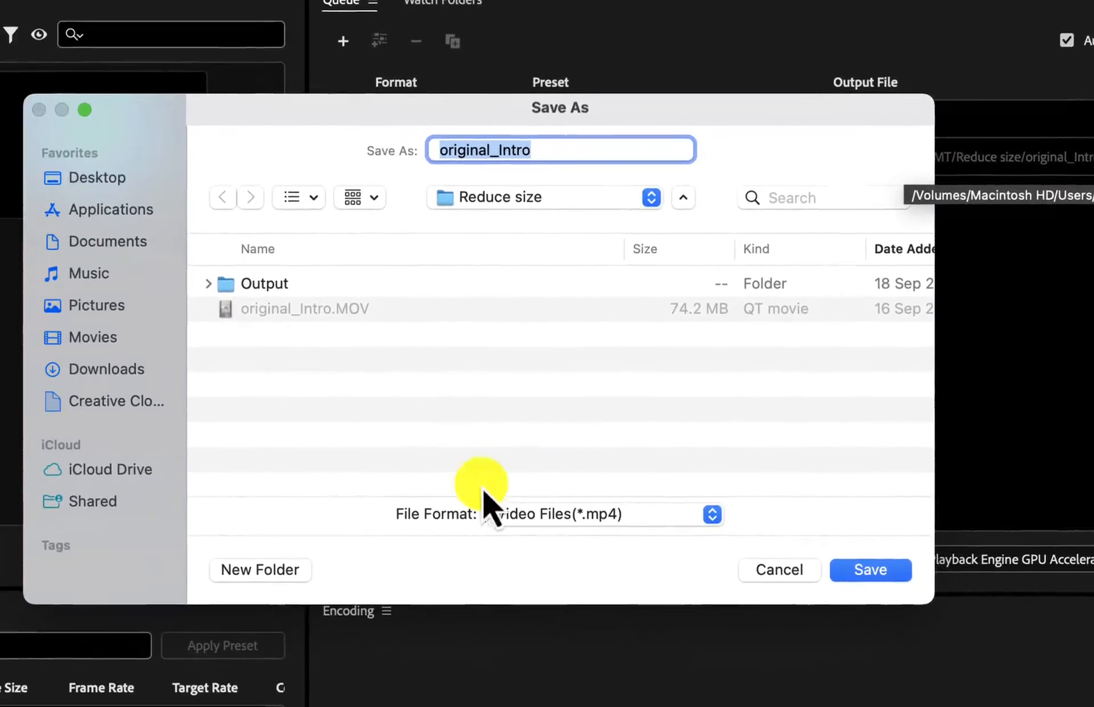
pyautogui.click(254, 287)
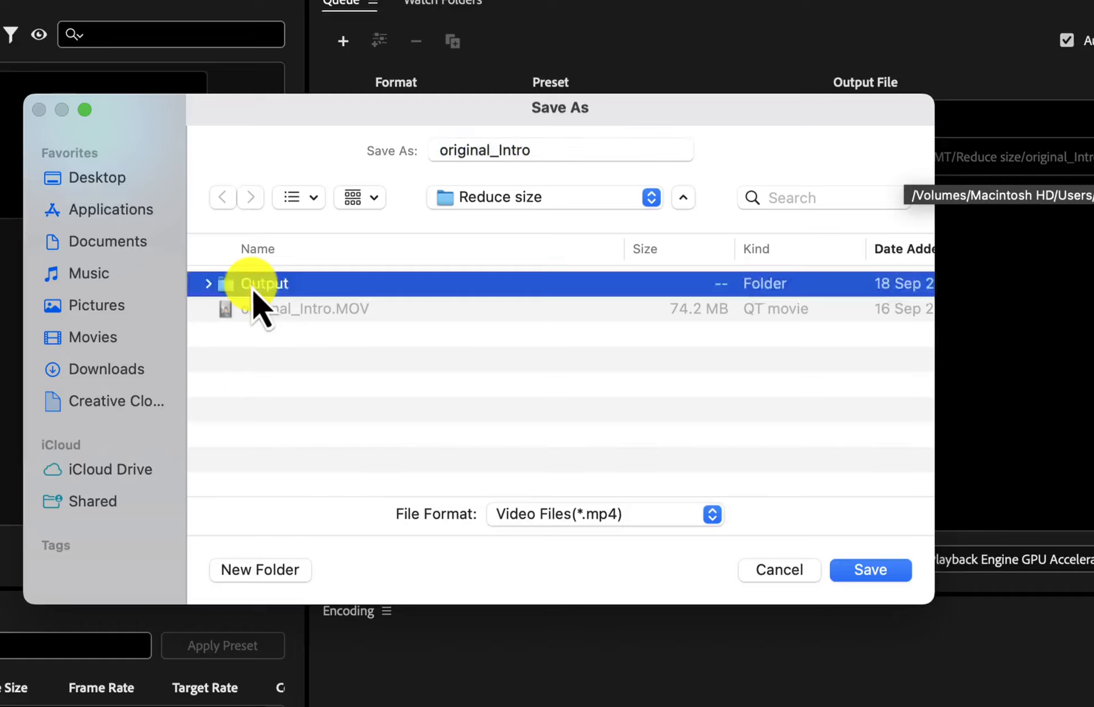
pyautogui.doubleClick(255, 287)
pyautogui.moveTo(499, 150); pyautogui.dragTo(395, 147)
pyautogui.press('BackSpace')
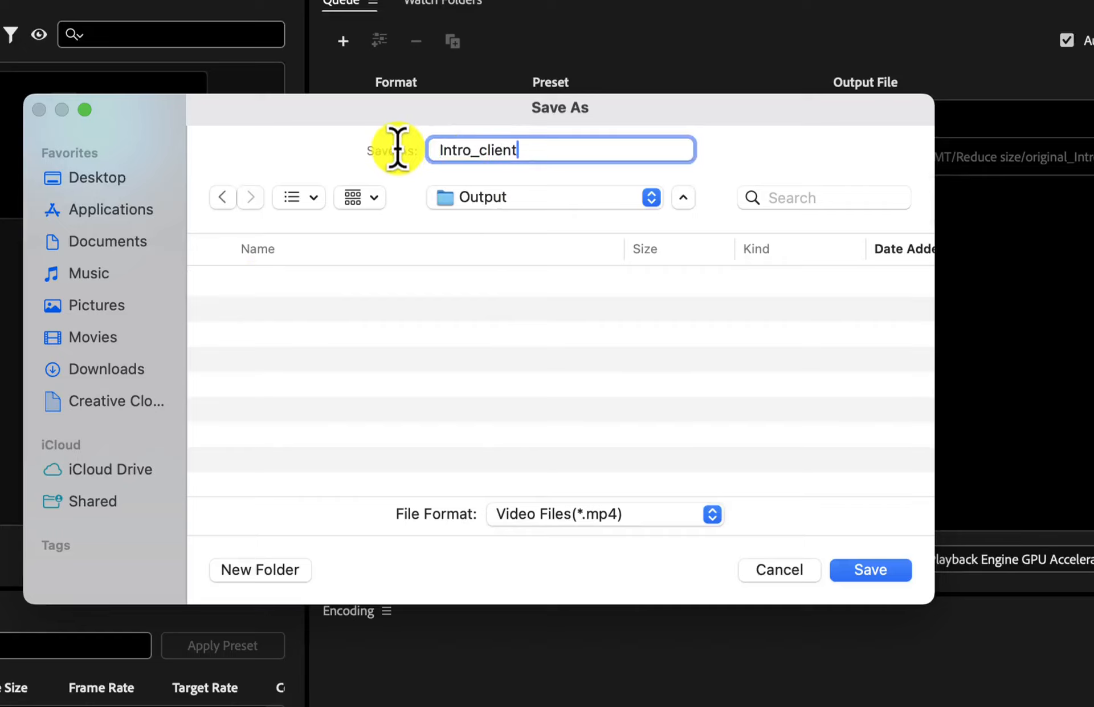
pyautogui.click(869, 568)
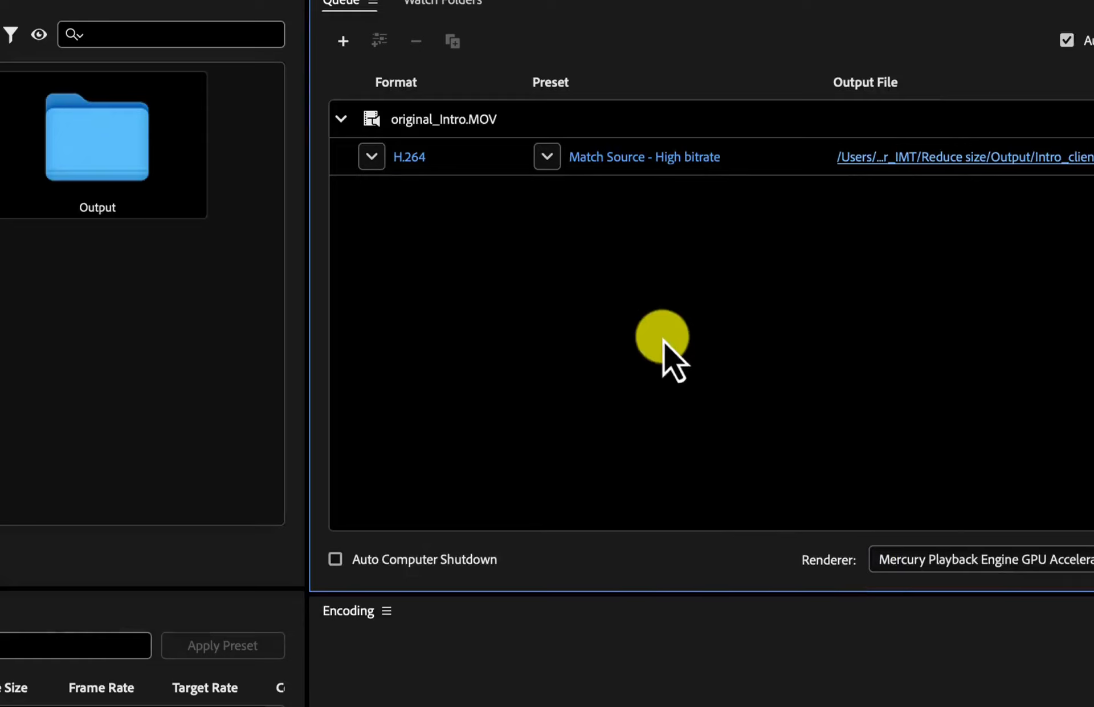
# Limit the maximum file size to 10 MB in the export settings of the H.264 output.
pyautogui.click(629, 158)
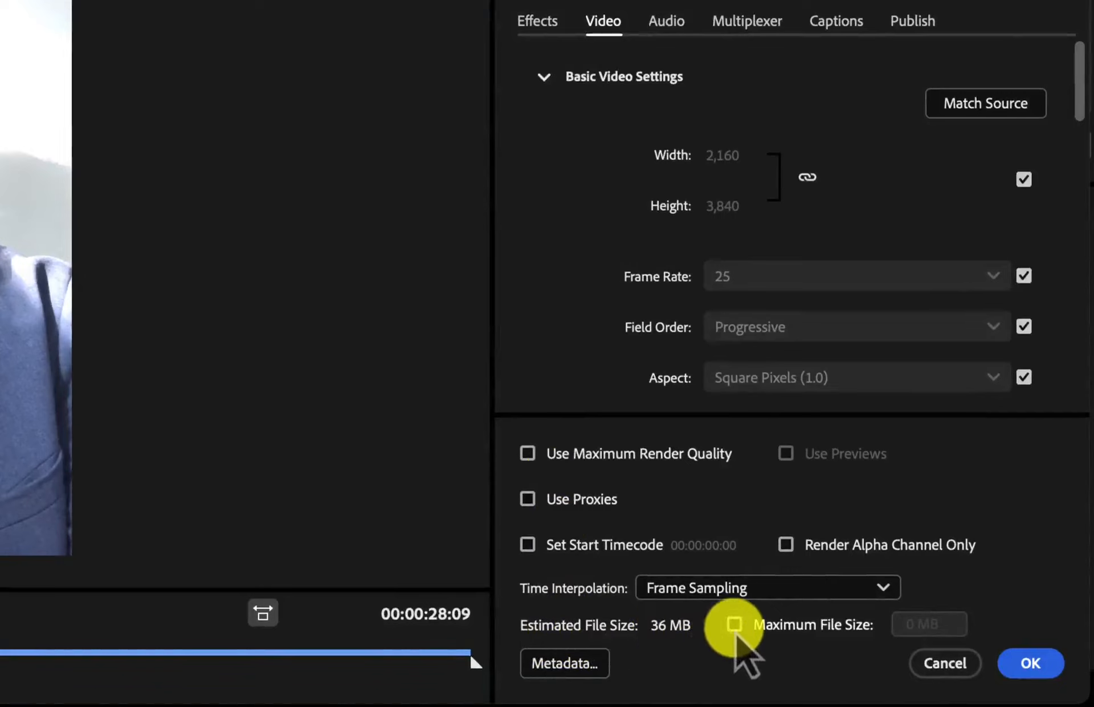
pyautogui.click(735, 624)
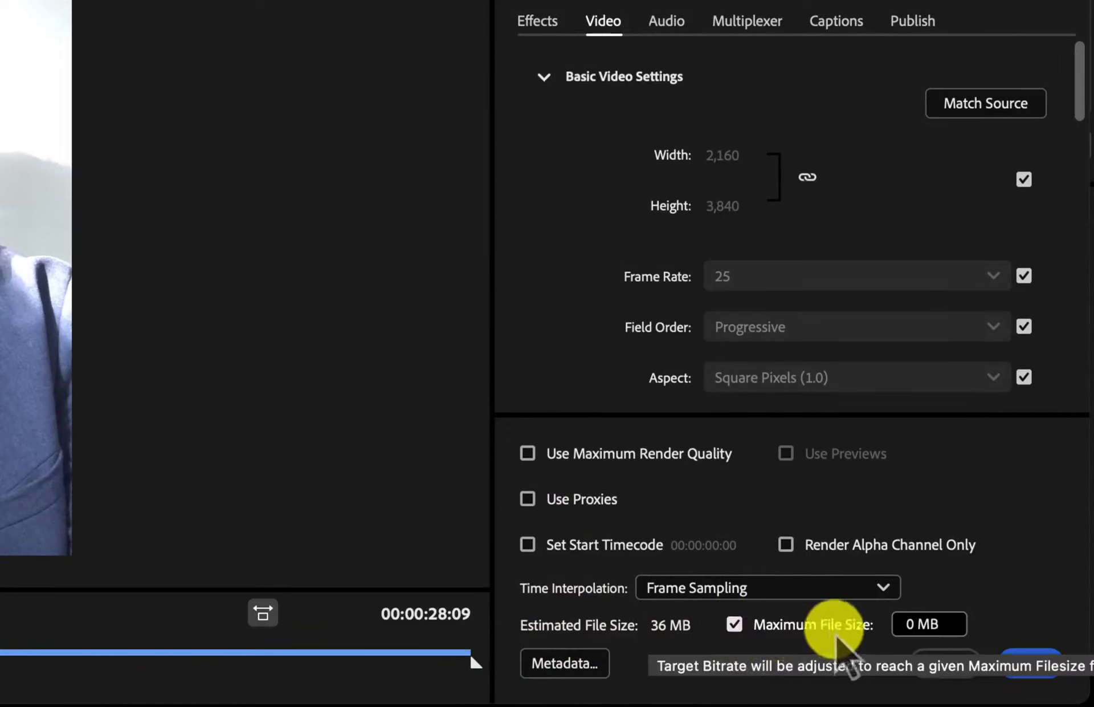
pyautogui.click(908, 623)
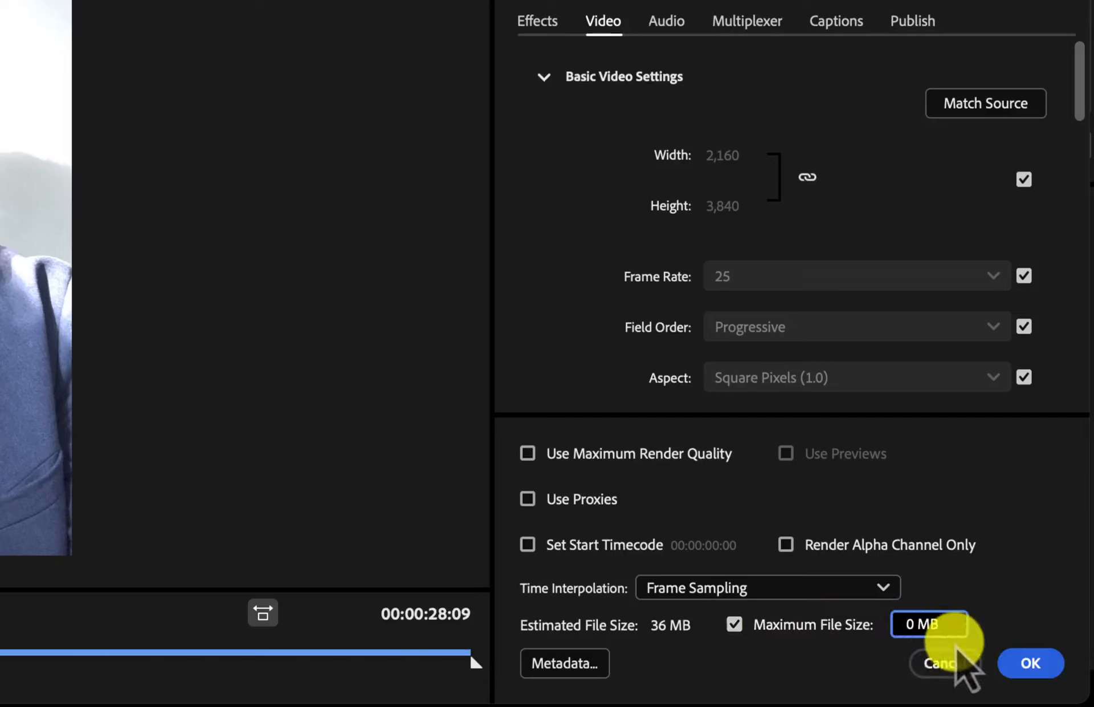
pyautogui.write('1')
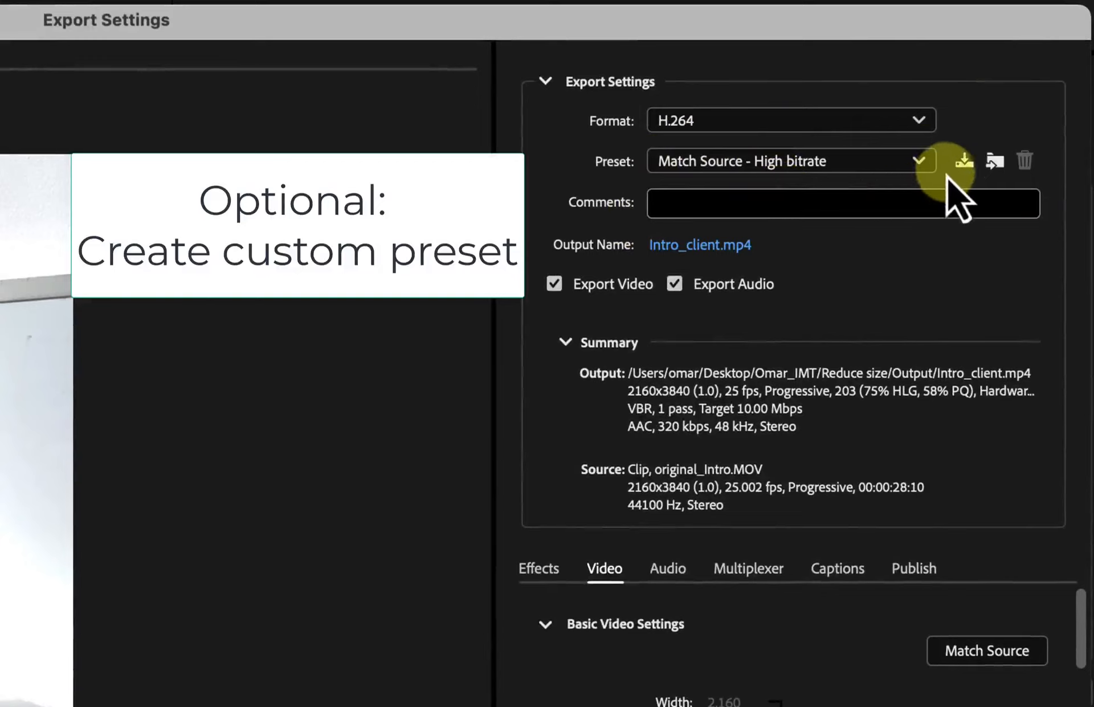
# Save the export settings as a custom preset named client_10mb and apply them to the queued output.
pyautogui.click(963, 162)
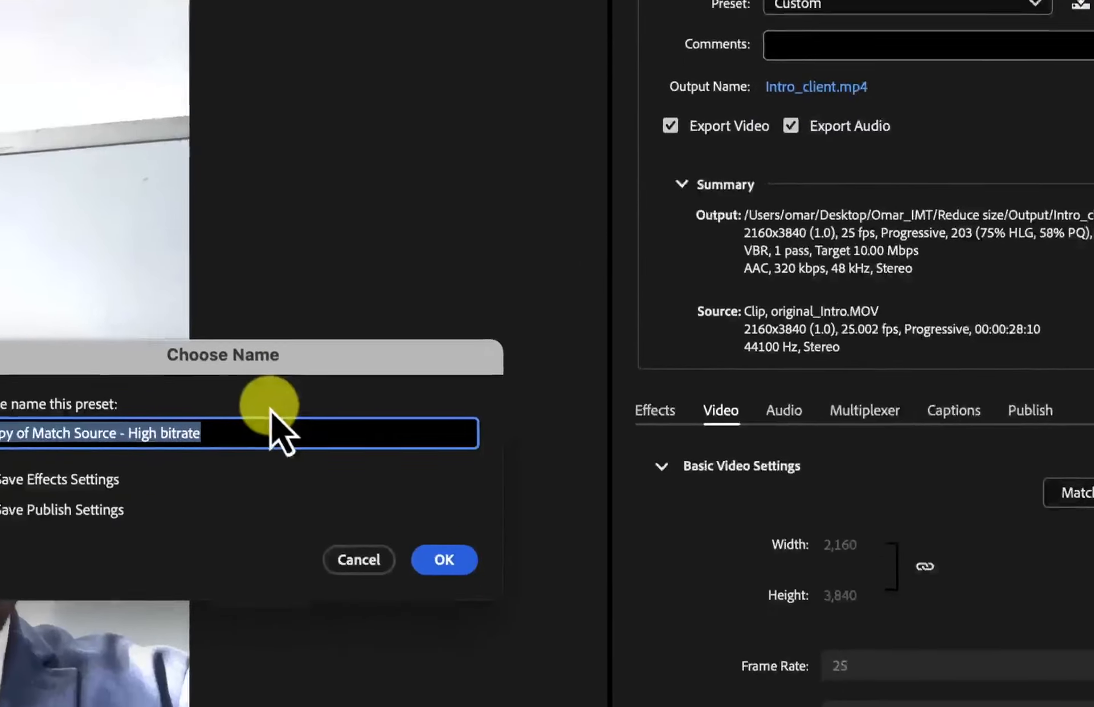
pyautogui.write('client')
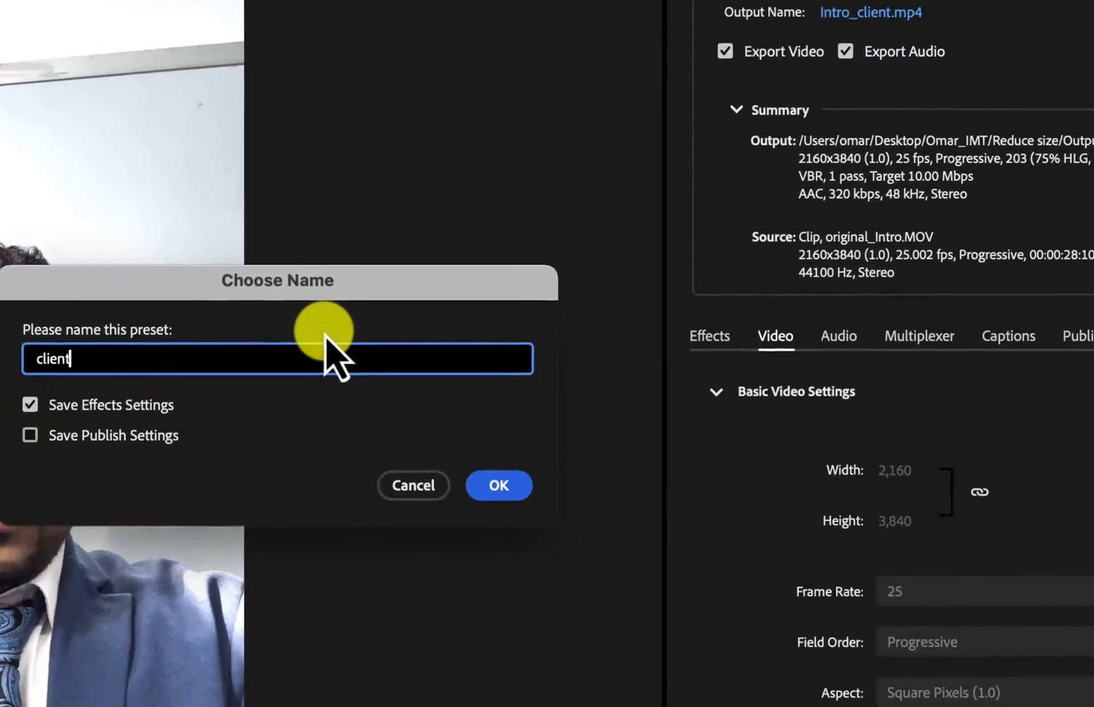
pyautogui.write('_10mb')
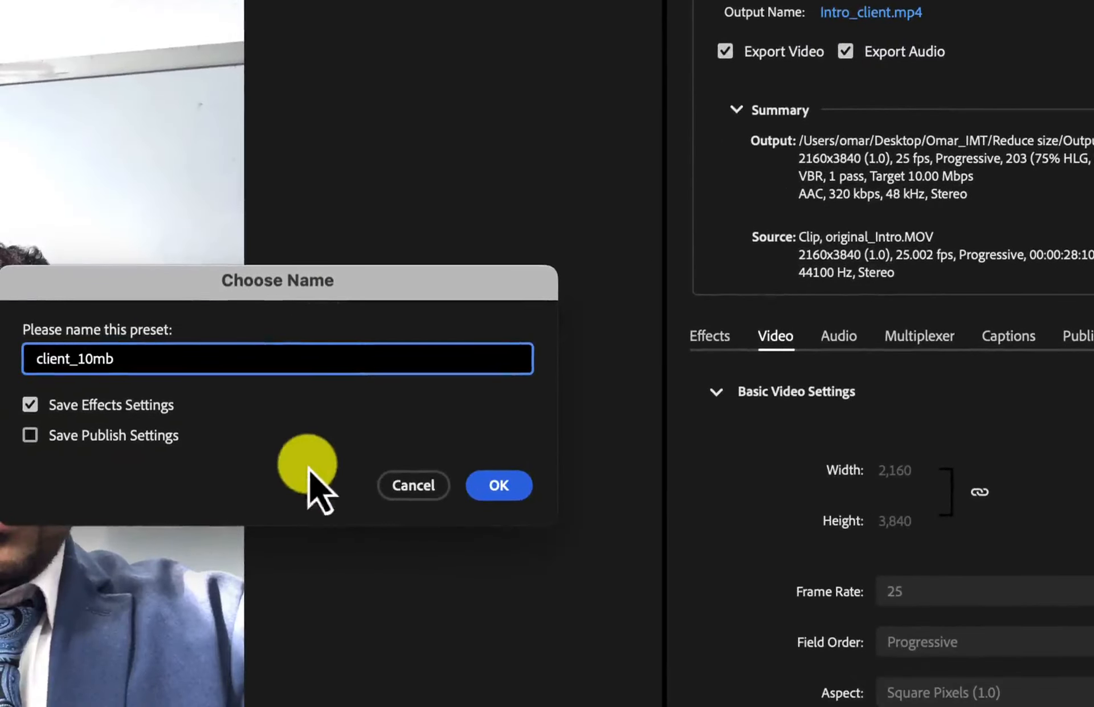
pyautogui.click(483, 494)
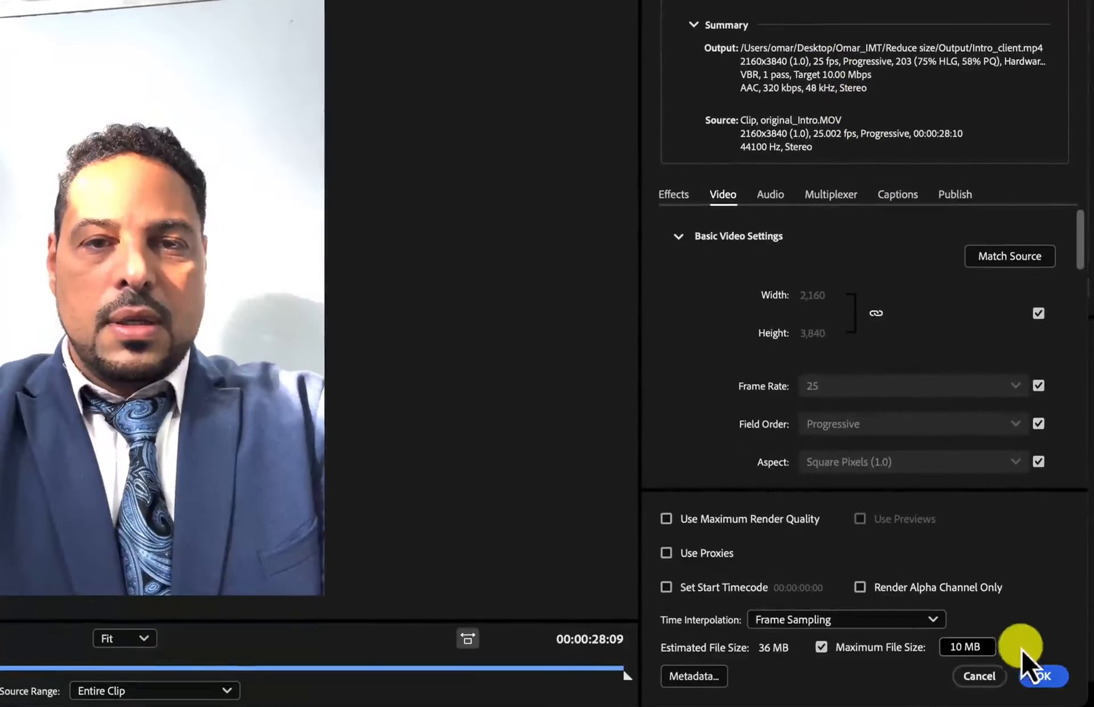
pyautogui.click(1043, 678)
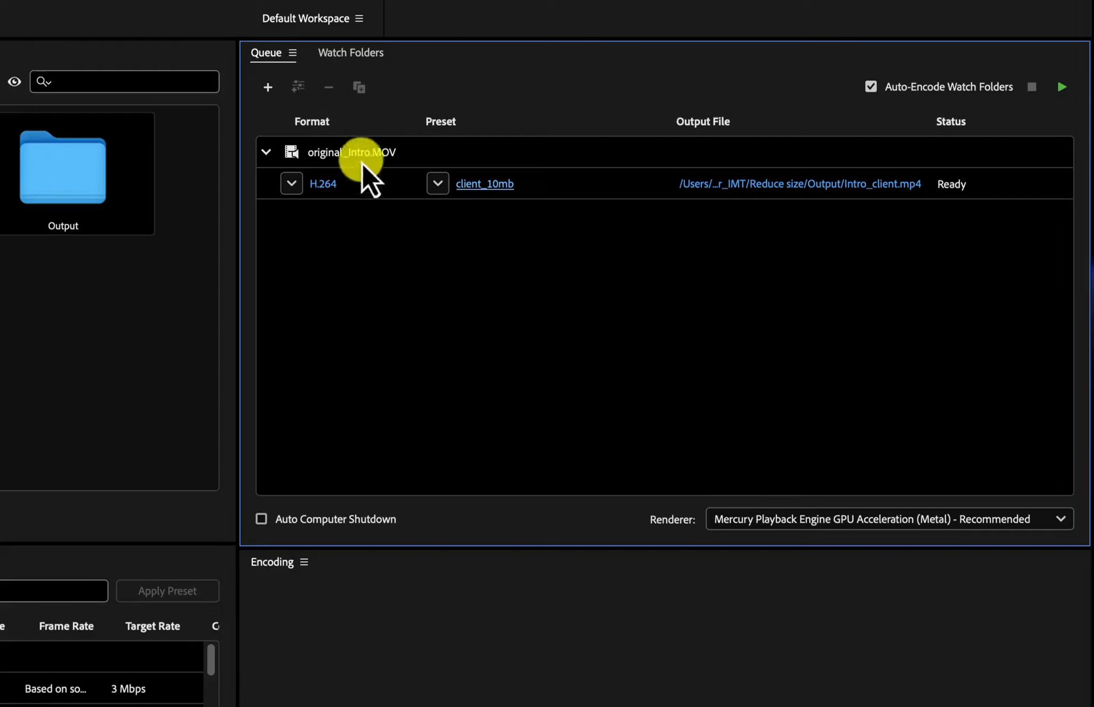
# Add a second output to original_Intro.MOV in the queue and set its format to Waveform Audio.
pyautogui.click(393, 158)
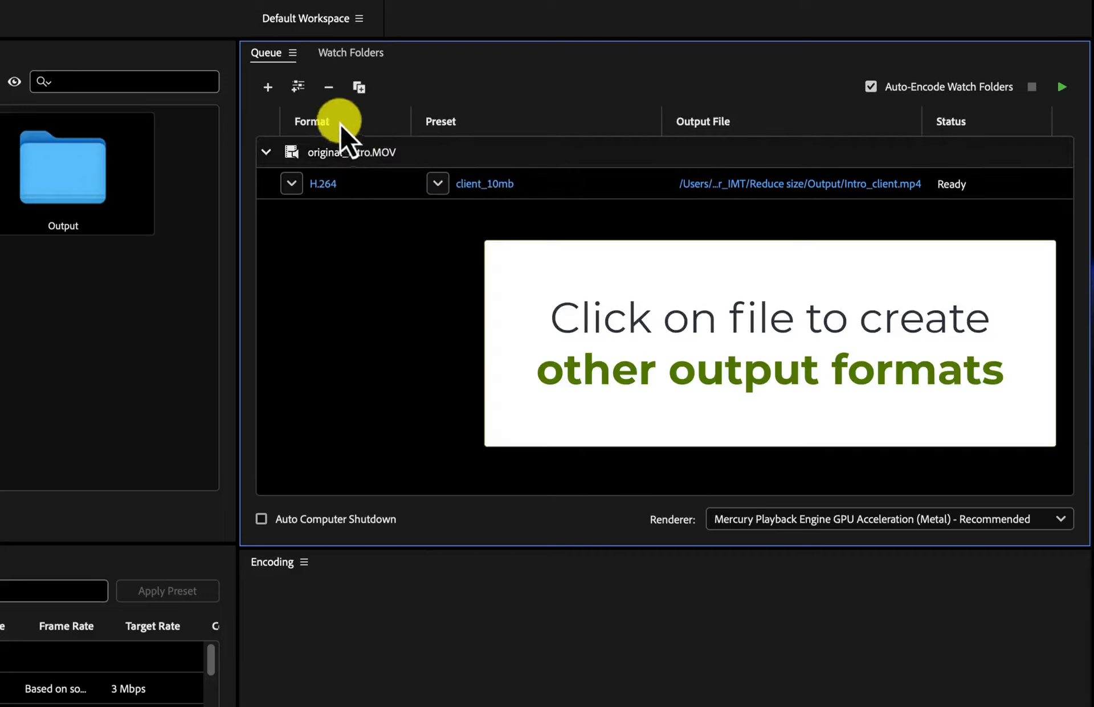
pyautogui.click(294, 87)
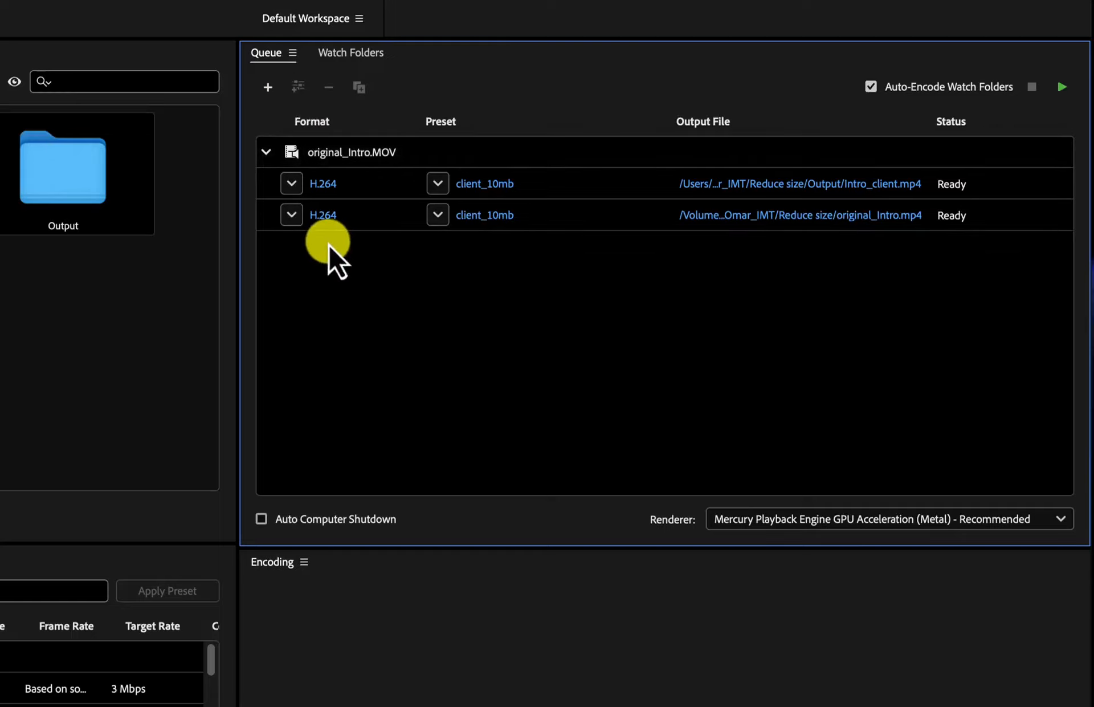
pyautogui.click(291, 214)
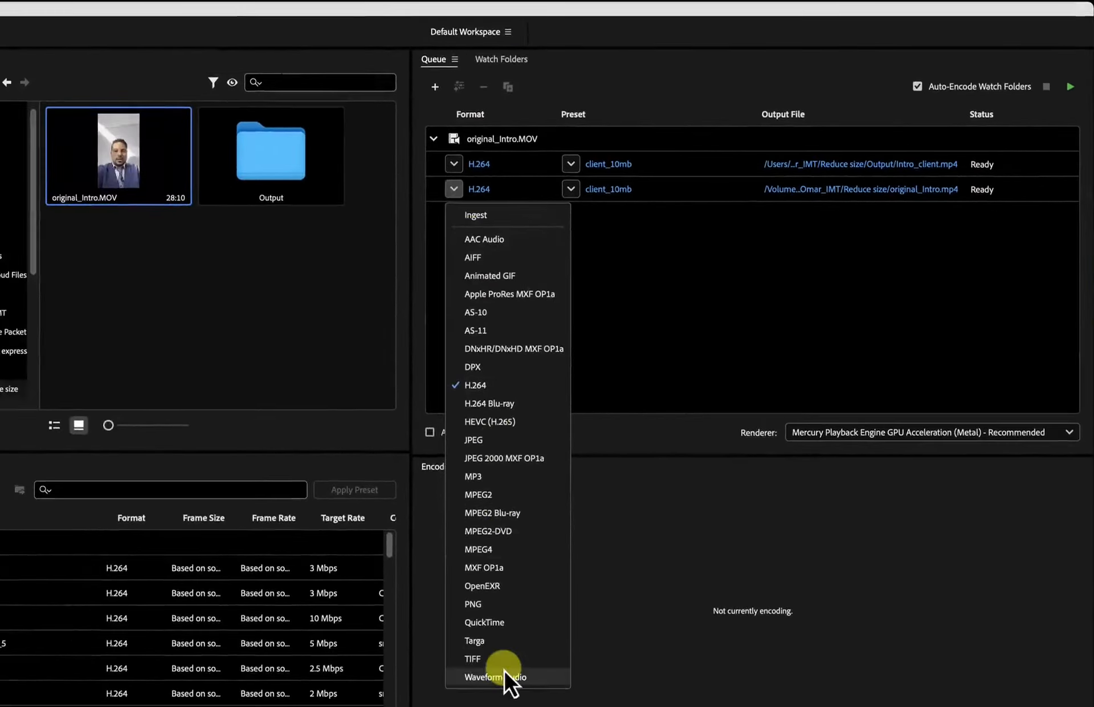
pyautogui.click(505, 671)
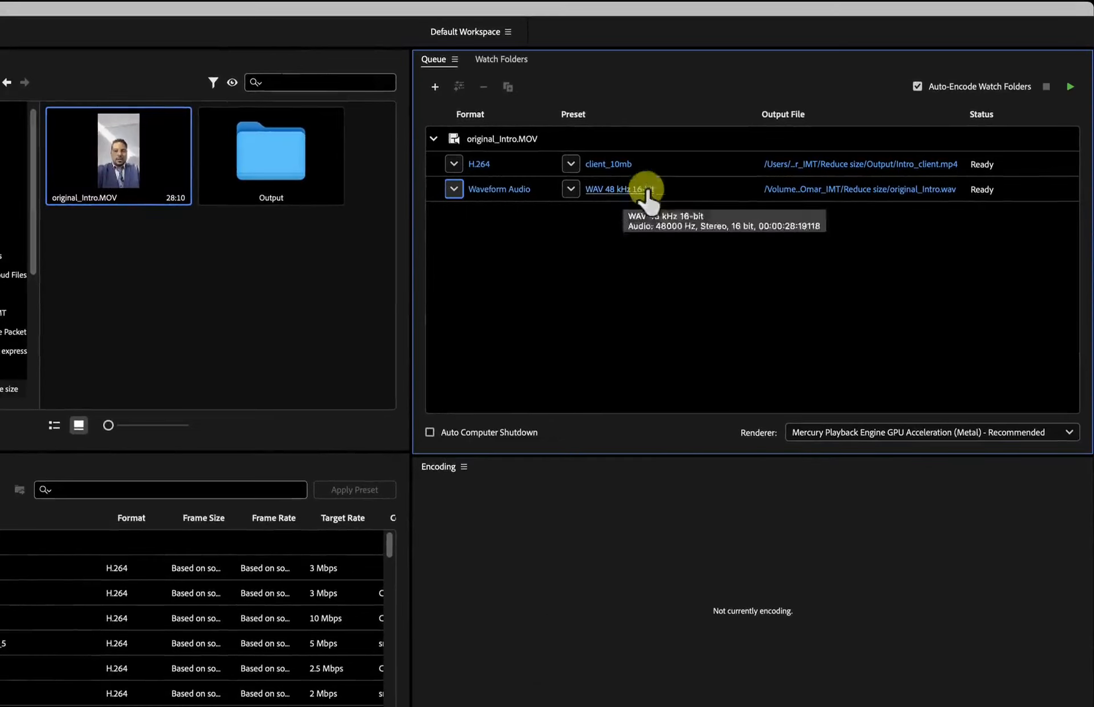
# Set the Waveform Audio output's file name to Intro_highres_audio and its location to the Output folder inside Reduce size.
pyautogui.click(946, 189)
pyautogui.doubleClick(378, 249)
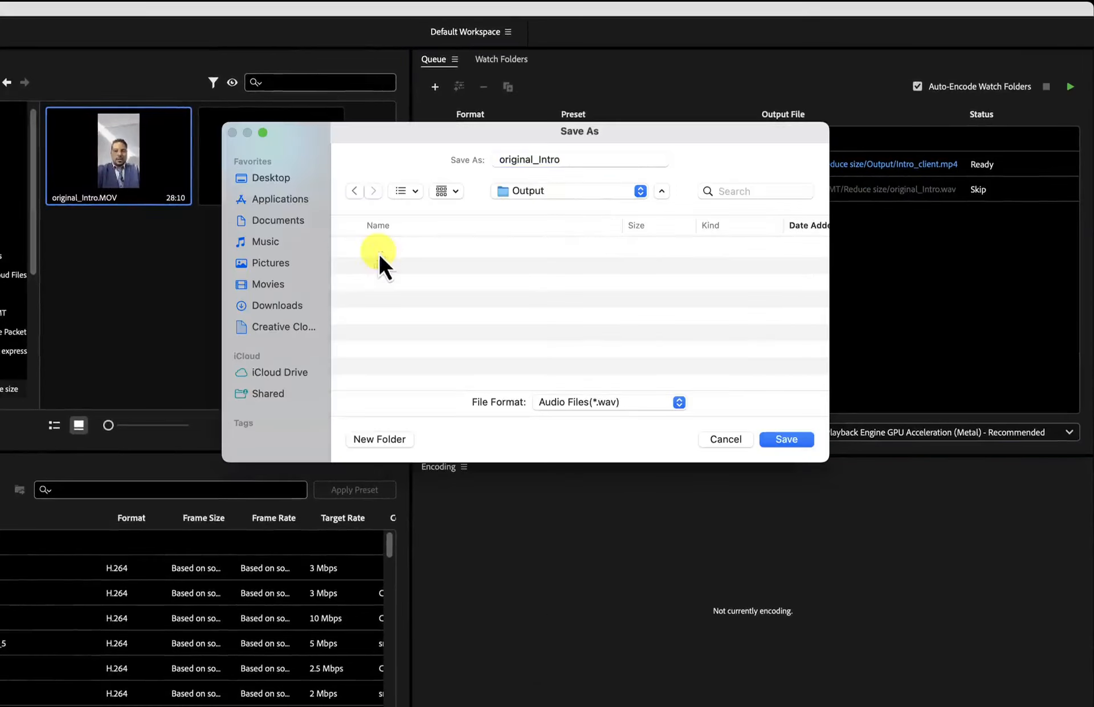
pyautogui.click(538, 159)
pyautogui.press('BackSpace')
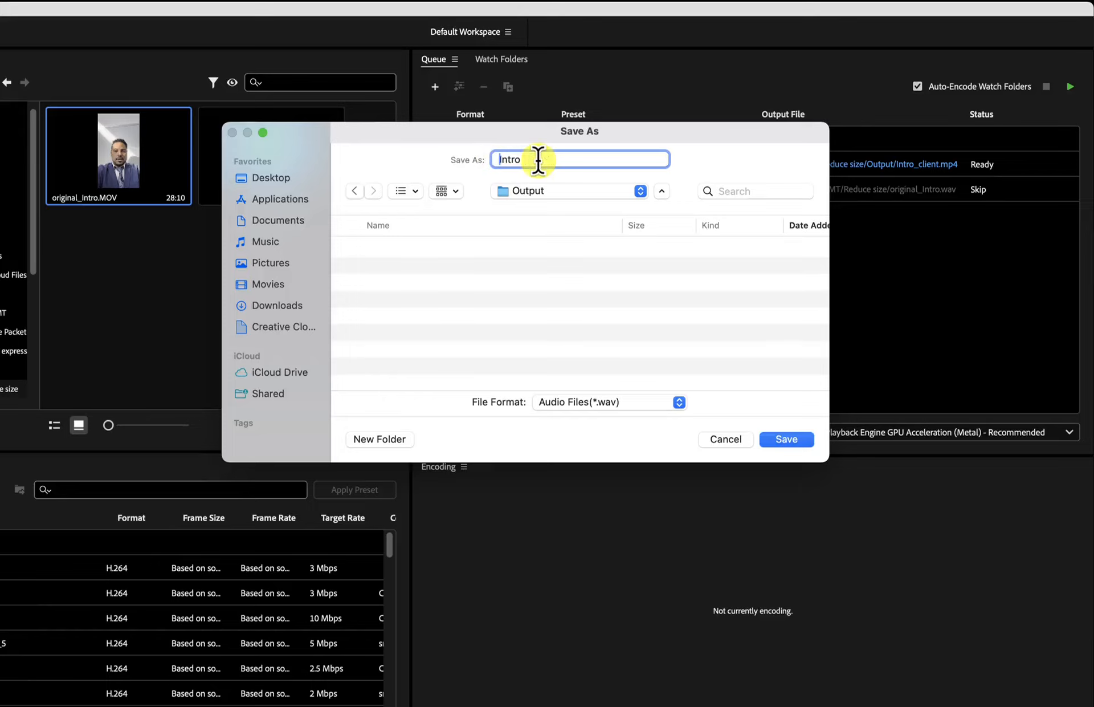
pyautogui.write('_highres_audio')
pyautogui.click(794, 437)
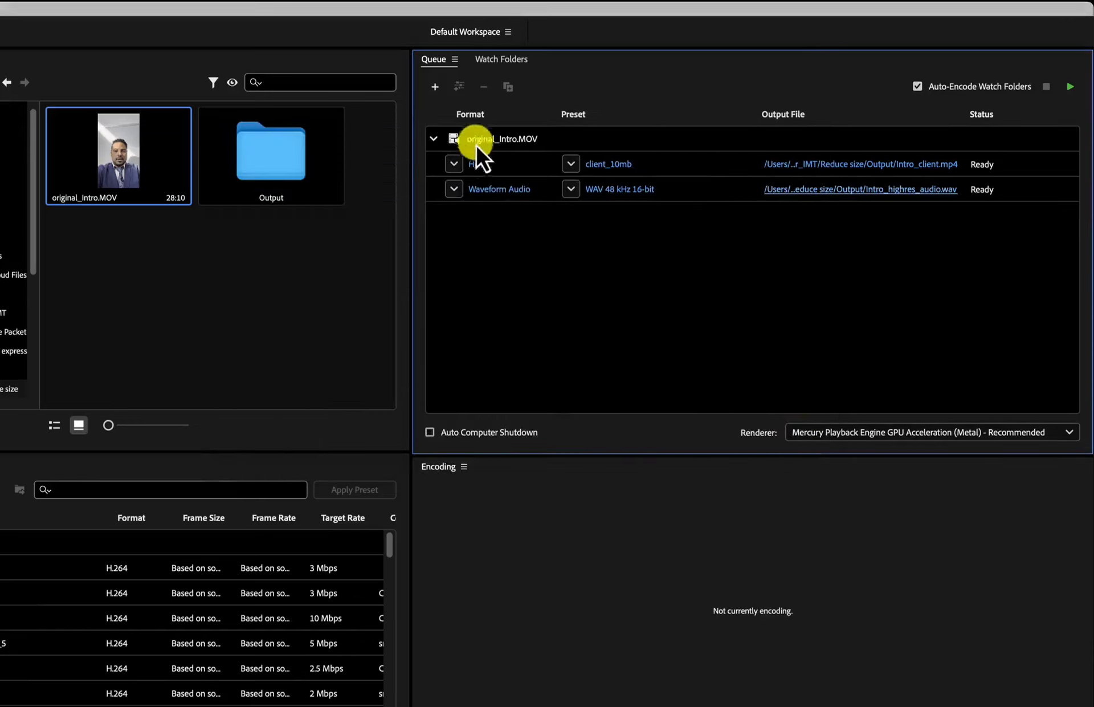
# Add a third output to original_Intro.MOV in the queue and set its format to MP3.
pyautogui.click(490, 142)
pyautogui.click(458, 86)
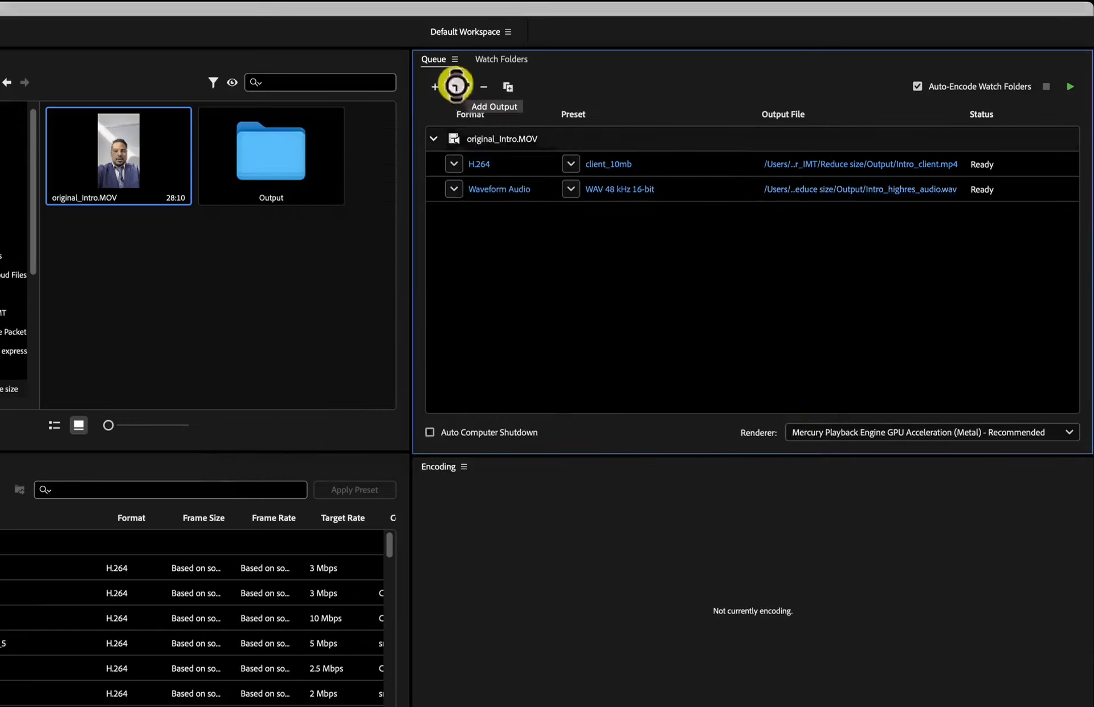
pyautogui.click(453, 214)
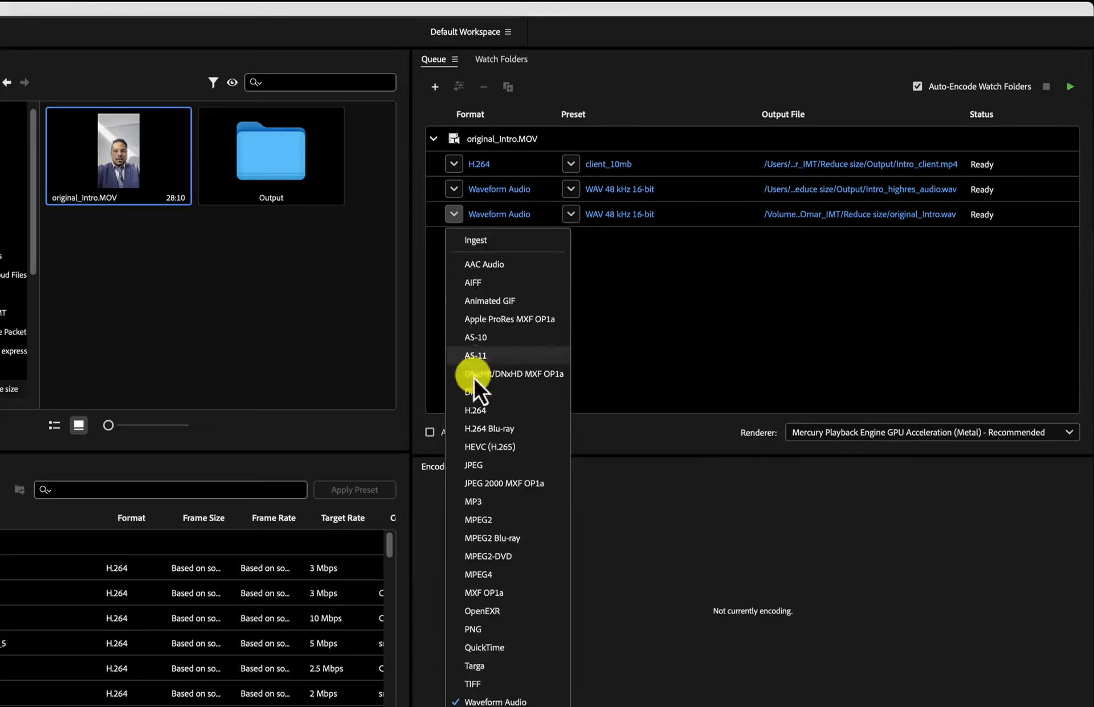
pyautogui.click(487, 499)
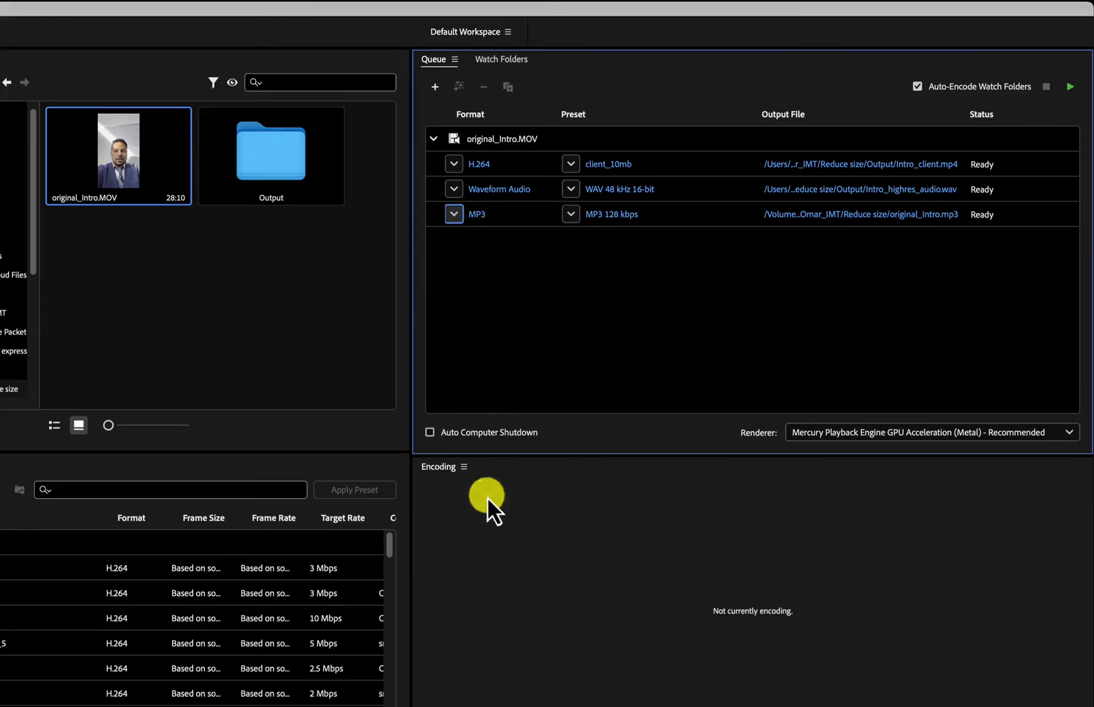
# Set the audio bitrate to 192 kbps in the export settings of the MP3 output.
pyautogui.click(602, 222)
pyautogui.click(867, 450)
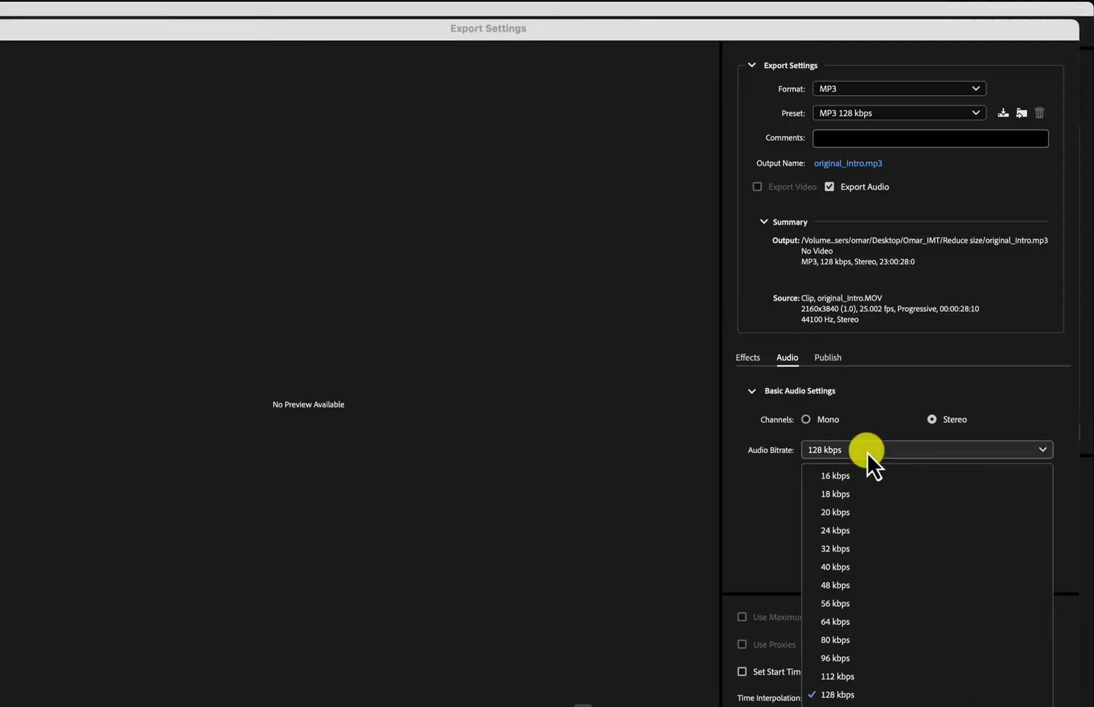
pyautogui.click(883, 704)
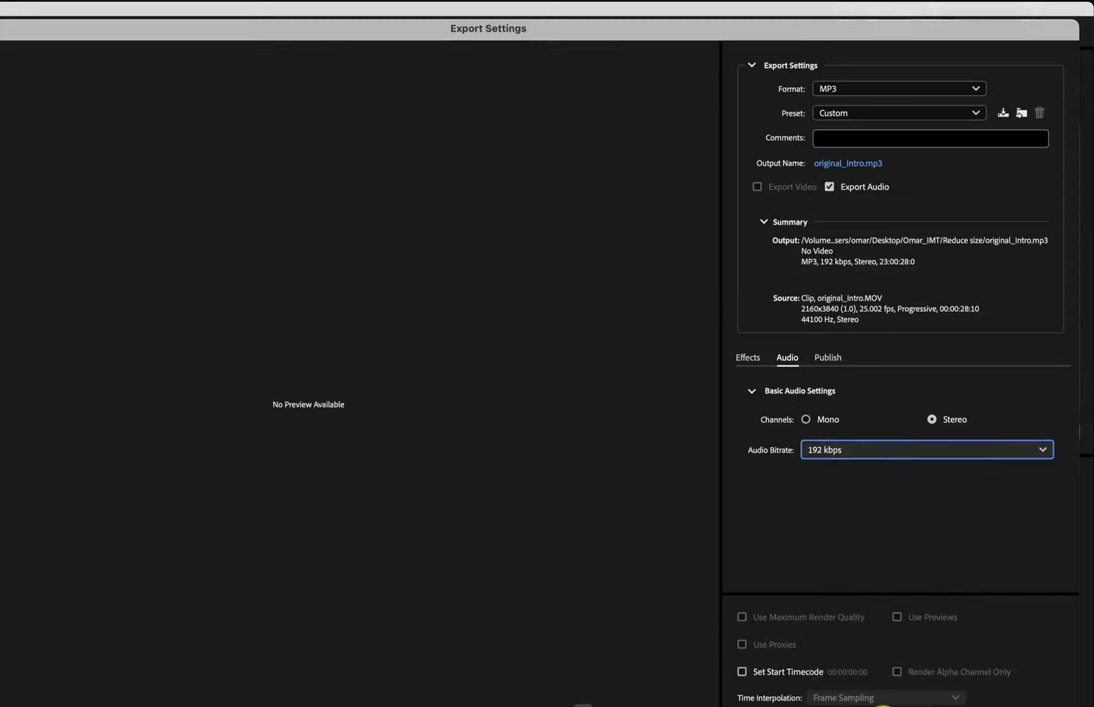
pyautogui.press('Return')
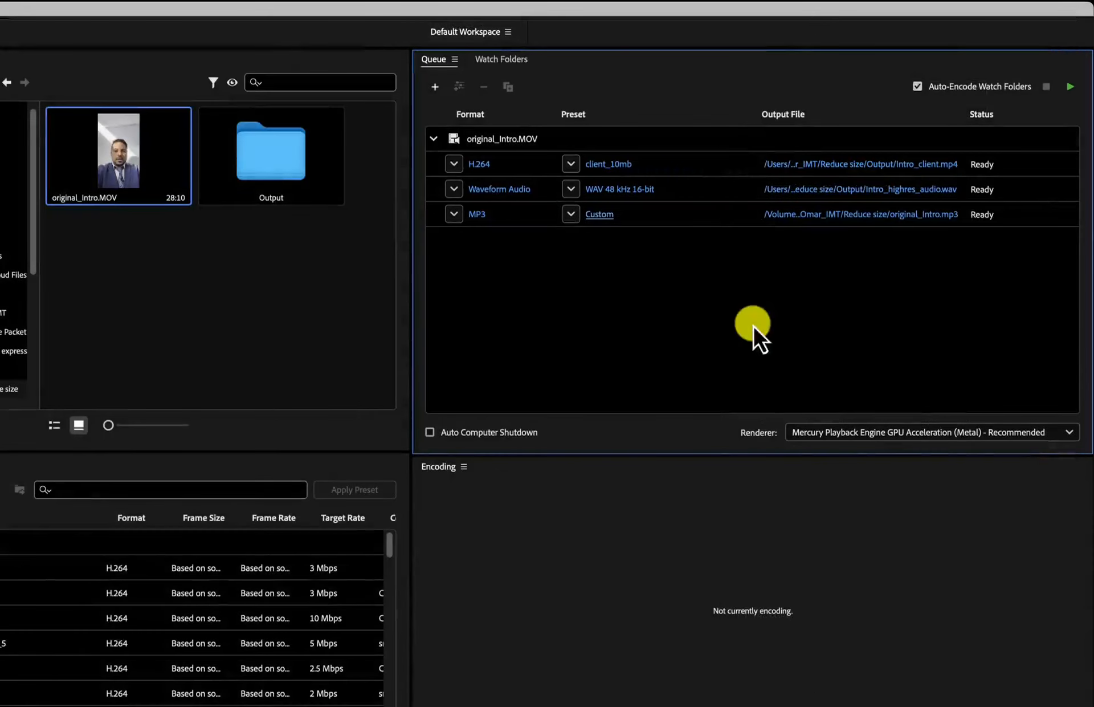
# Set the MP3 output's file name to Intro_lowres_audio and its location to the Output folder inside Reduce size.
pyautogui.click(898, 215)
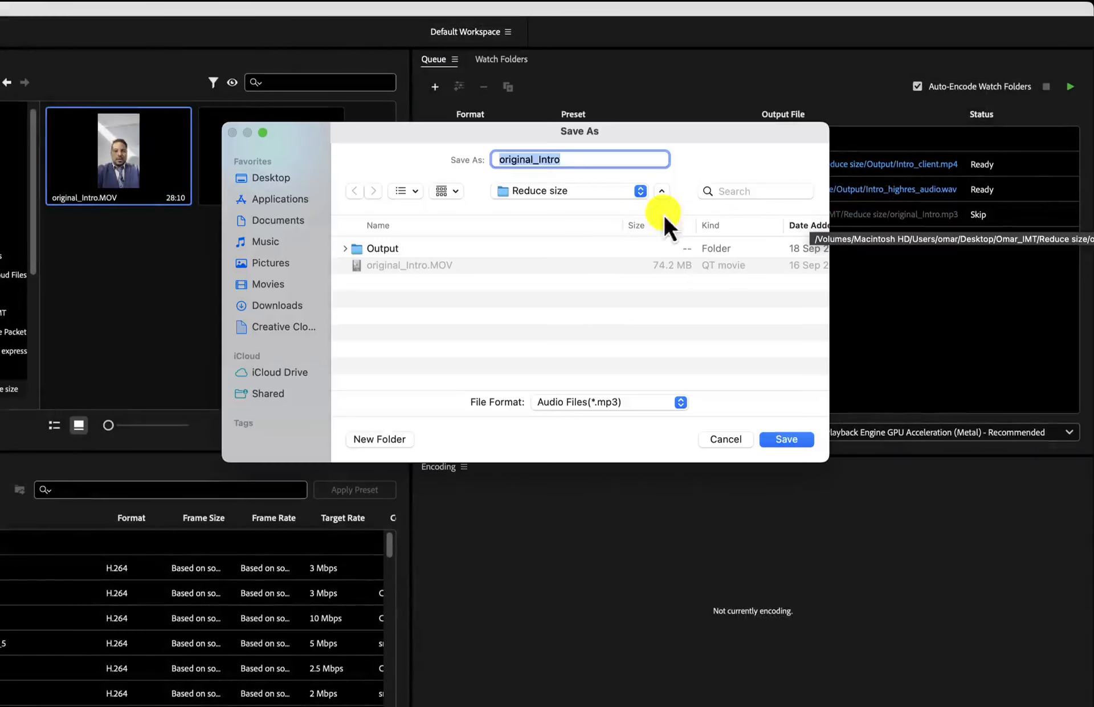
pyautogui.doubleClick(390, 244)
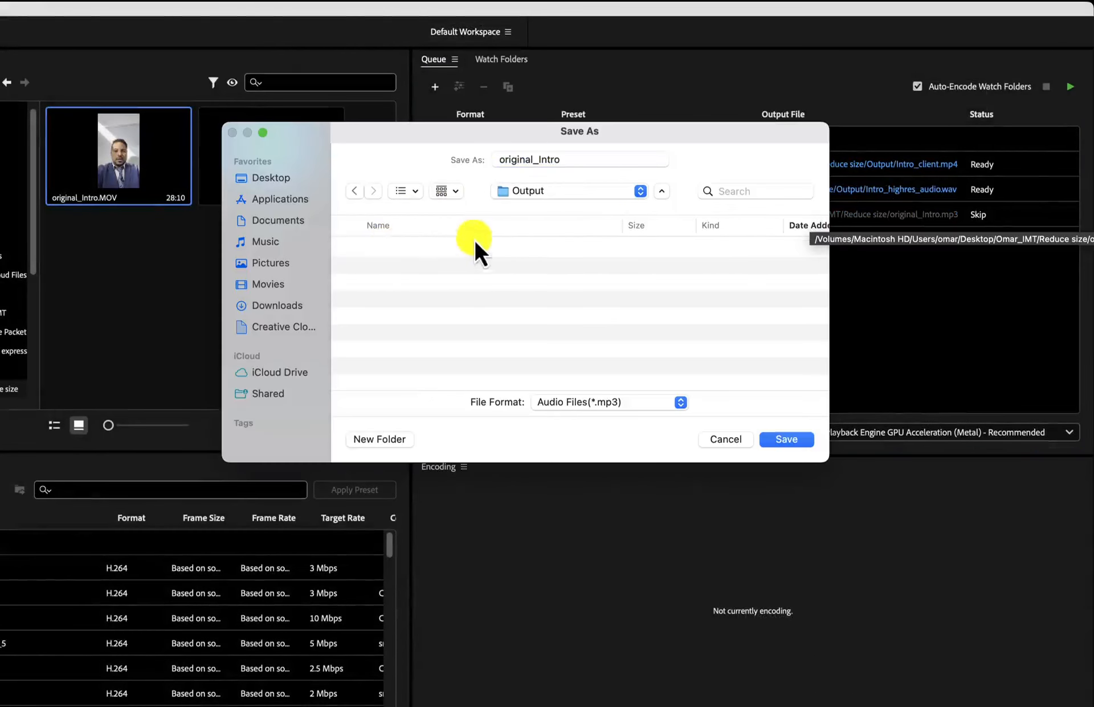
pyautogui.moveTo(538, 161); pyautogui.dragTo(455, 161)
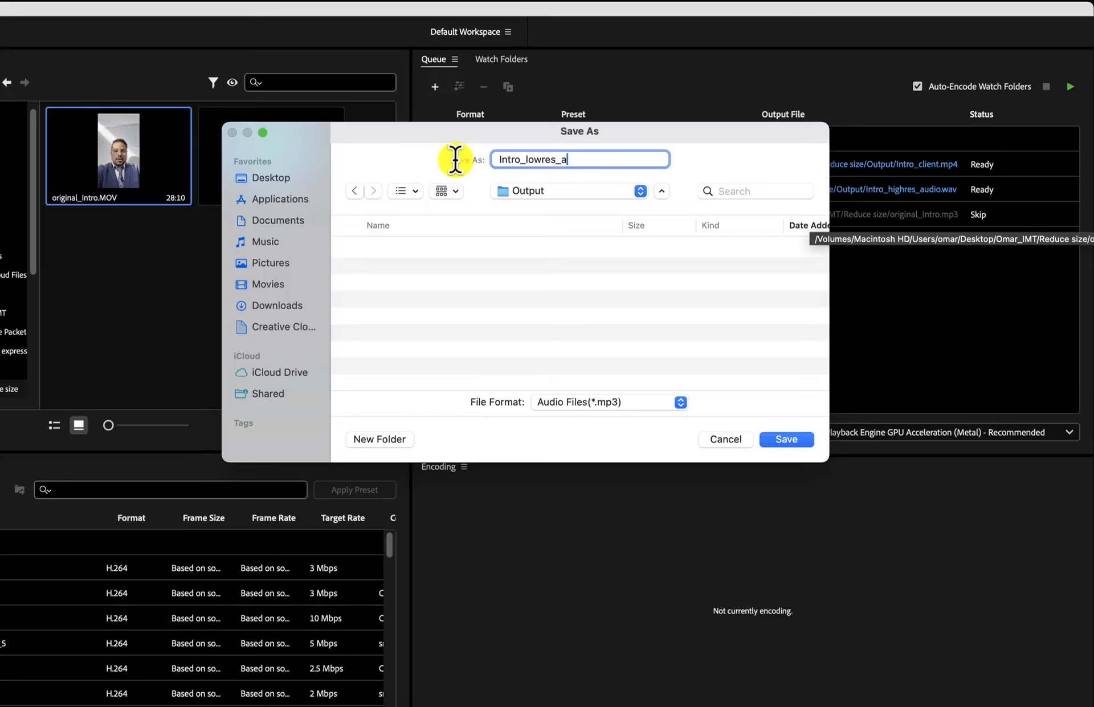
pyautogui.write('o')
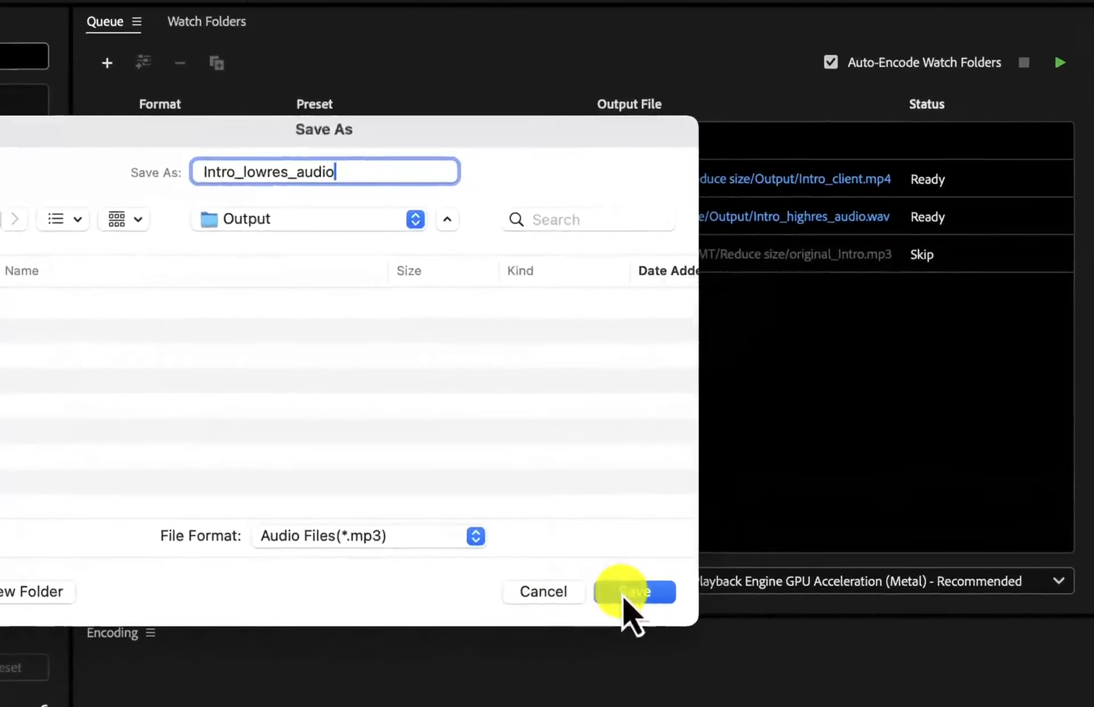
pyautogui.click(786, 439)
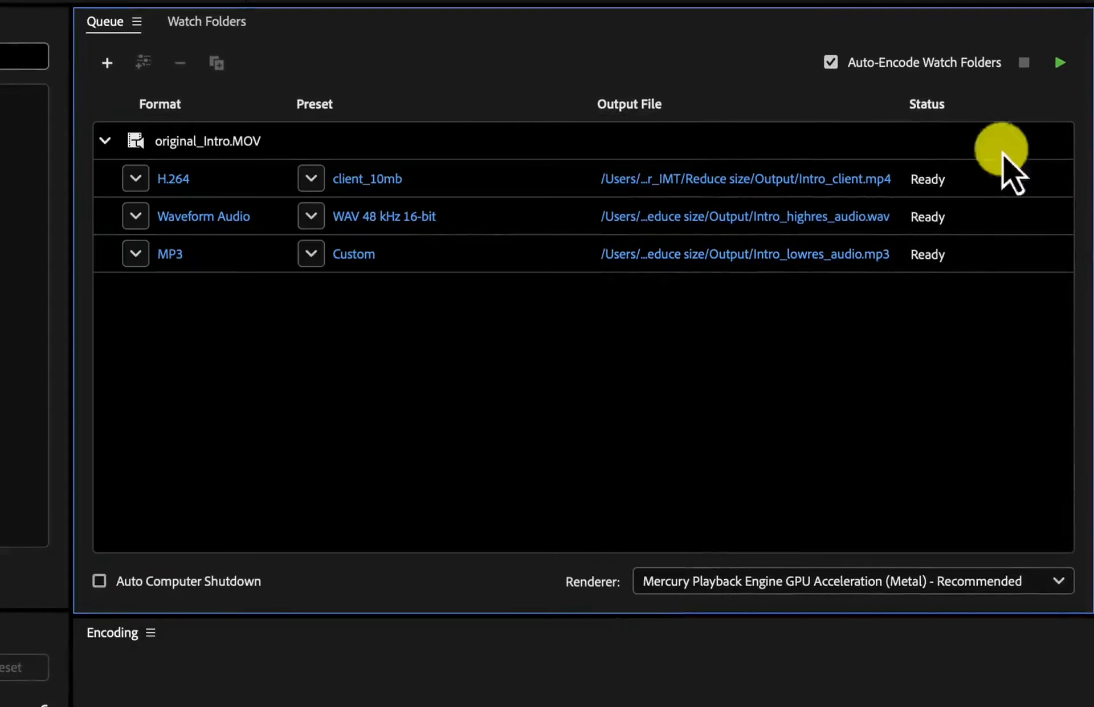
# Start encoding the queue with the H.264, Waveform Audio and MP3 outputs of original_Intro.MOV.
pyautogui.click(1061, 72)
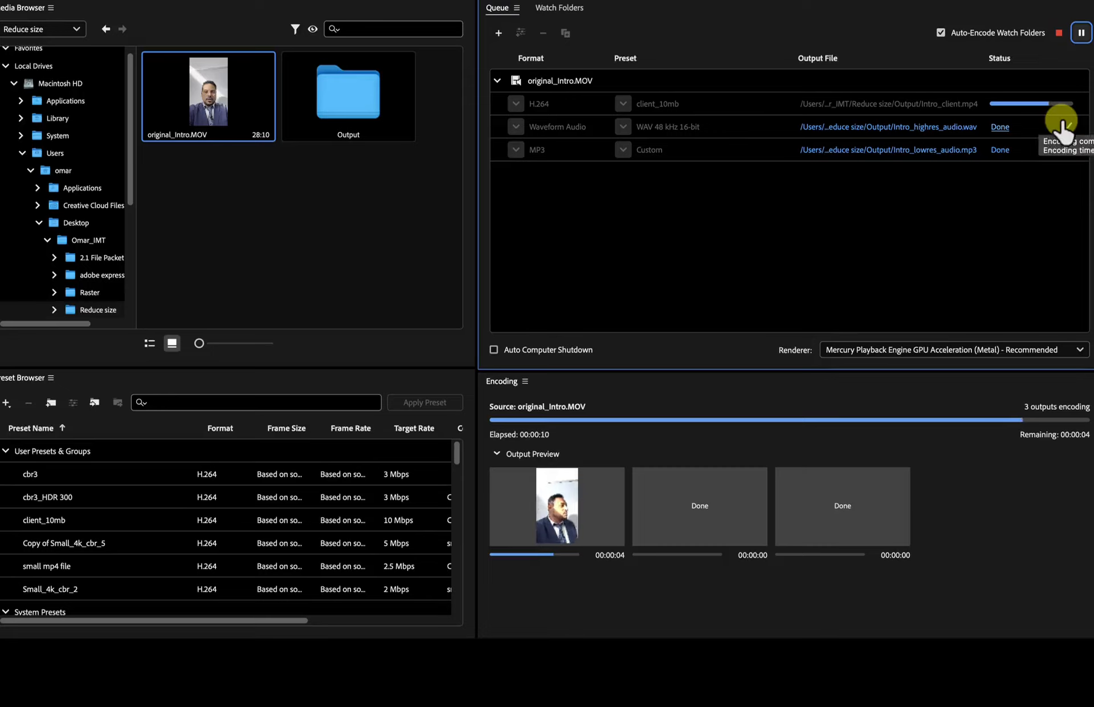
pyautogui.moveTo(1020, 150)
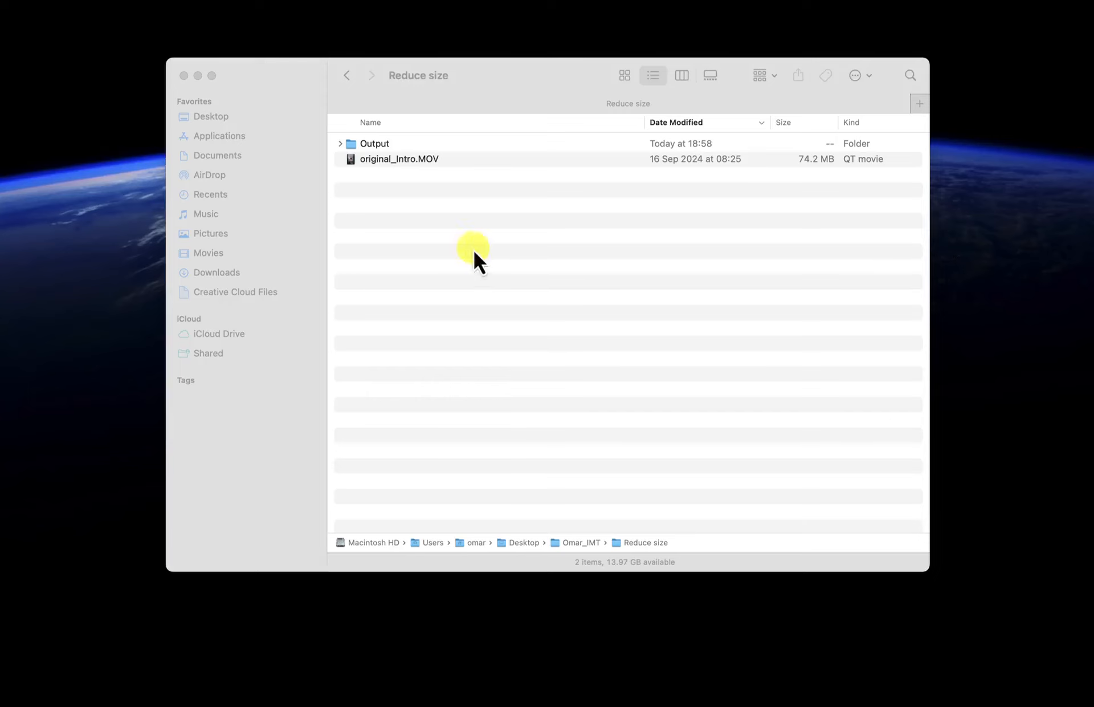
# Switch to Finder, open the Output folder inside Reduce size and preview the exported Intro_client.mp4.
pyautogui.click(474, 260)
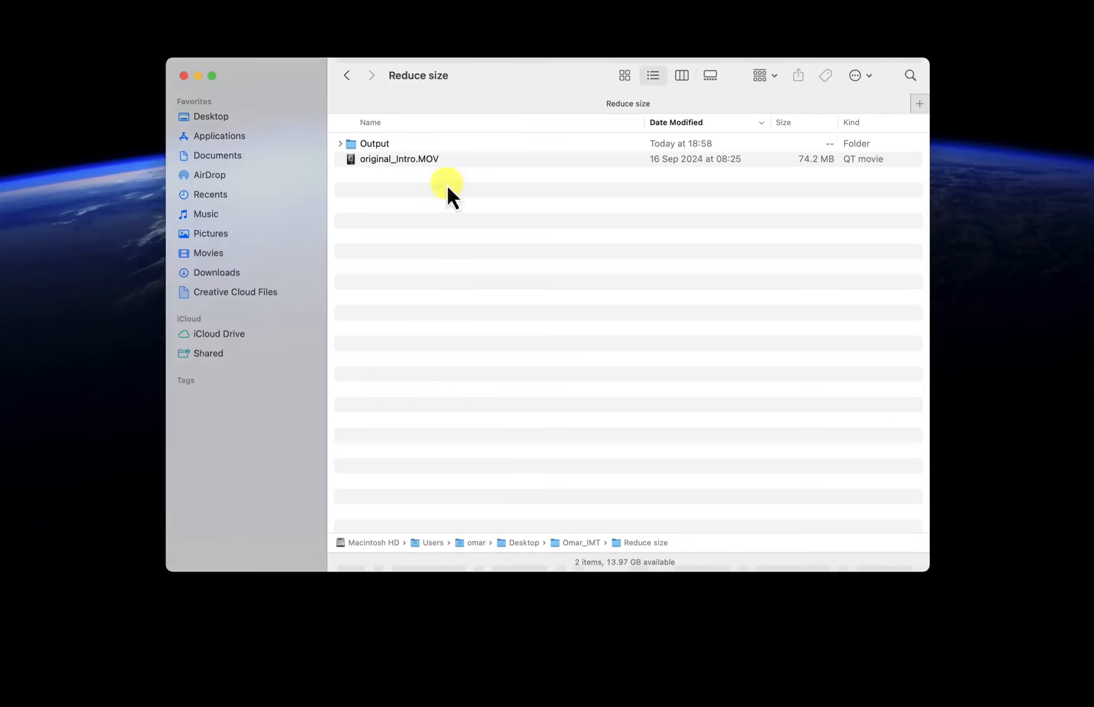
pyautogui.doubleClick(388, 145)
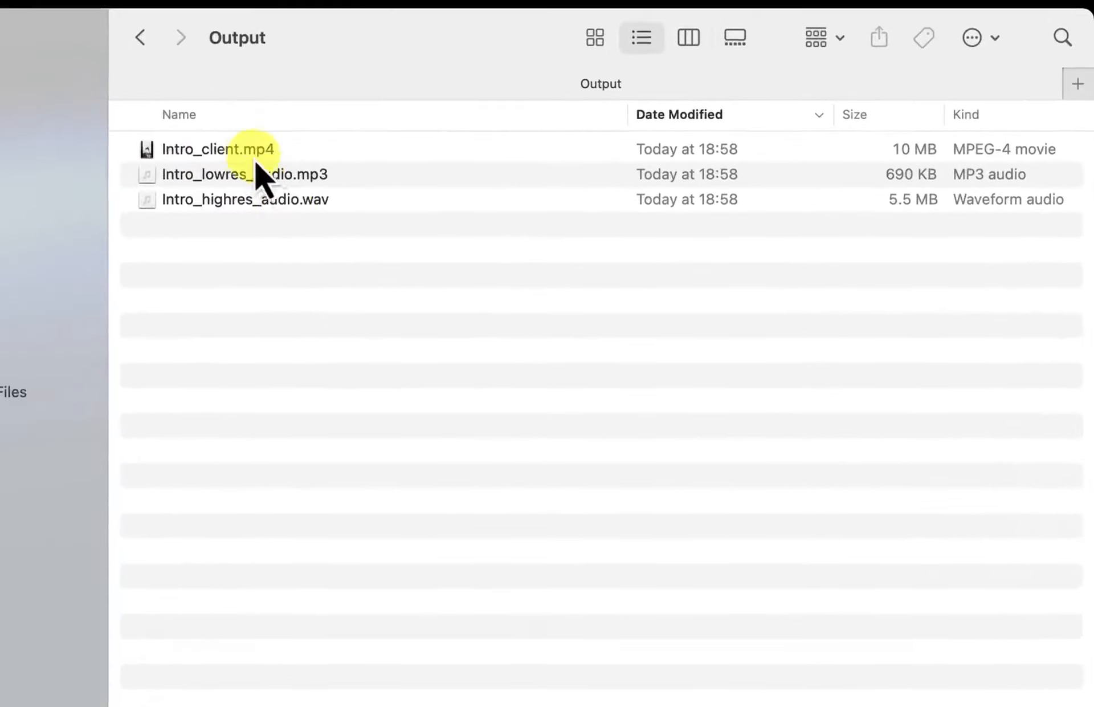
pyautogui.click(249, 158)
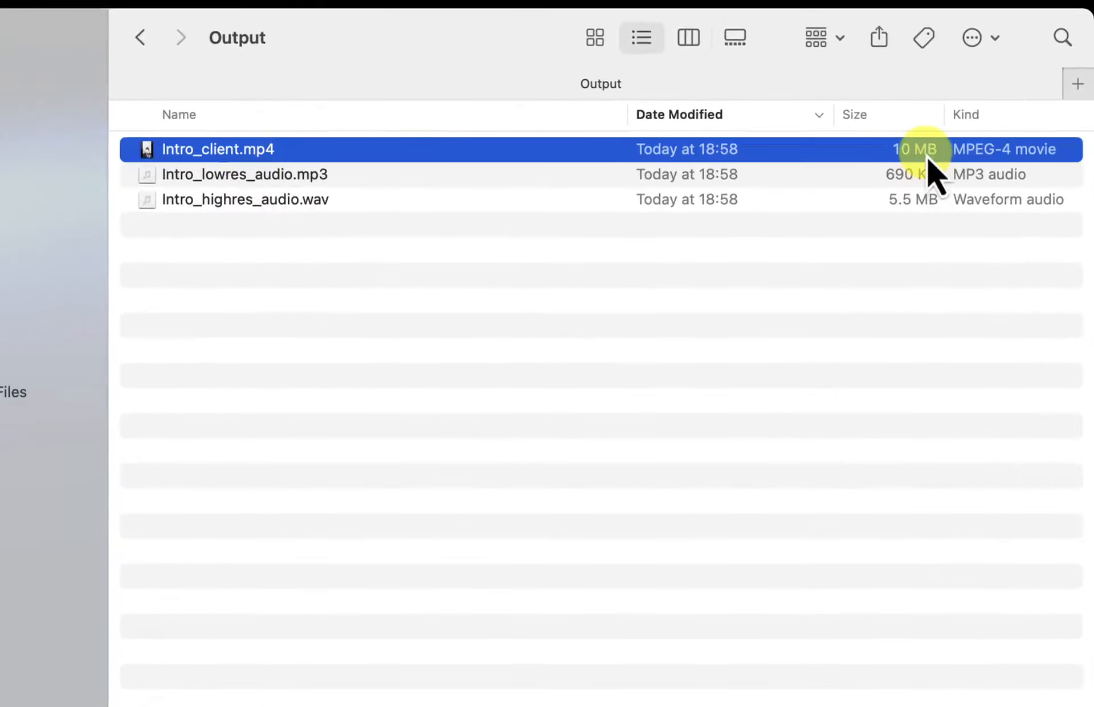
pyautogui.press('space')
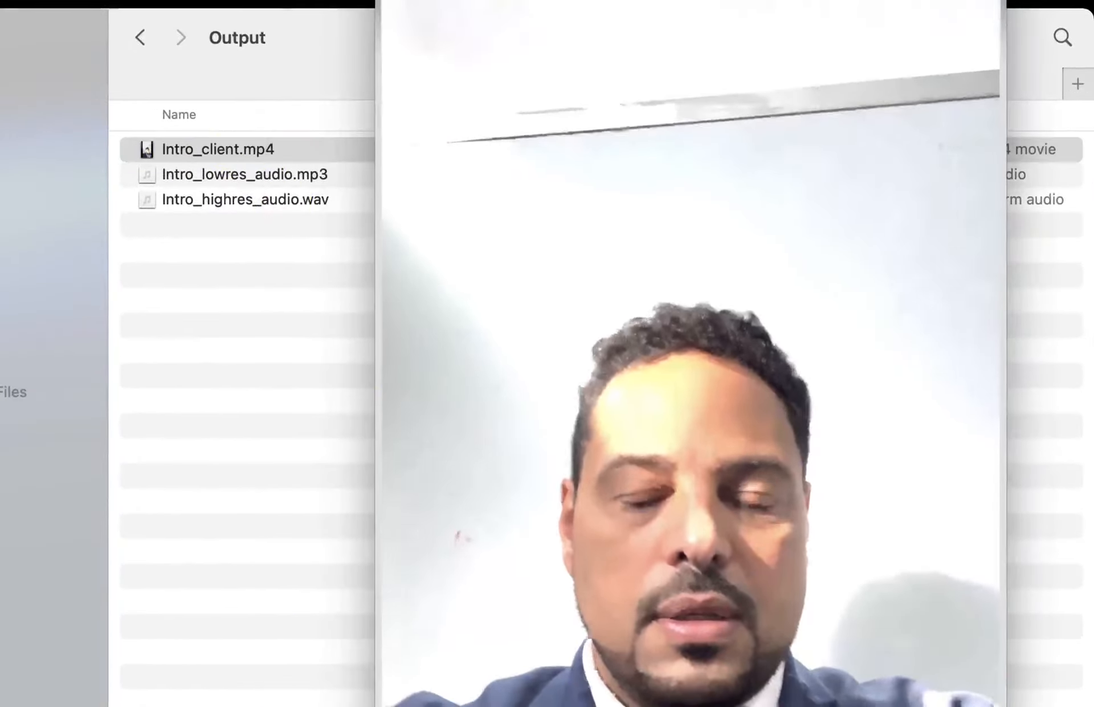
pyautogui.press('space')
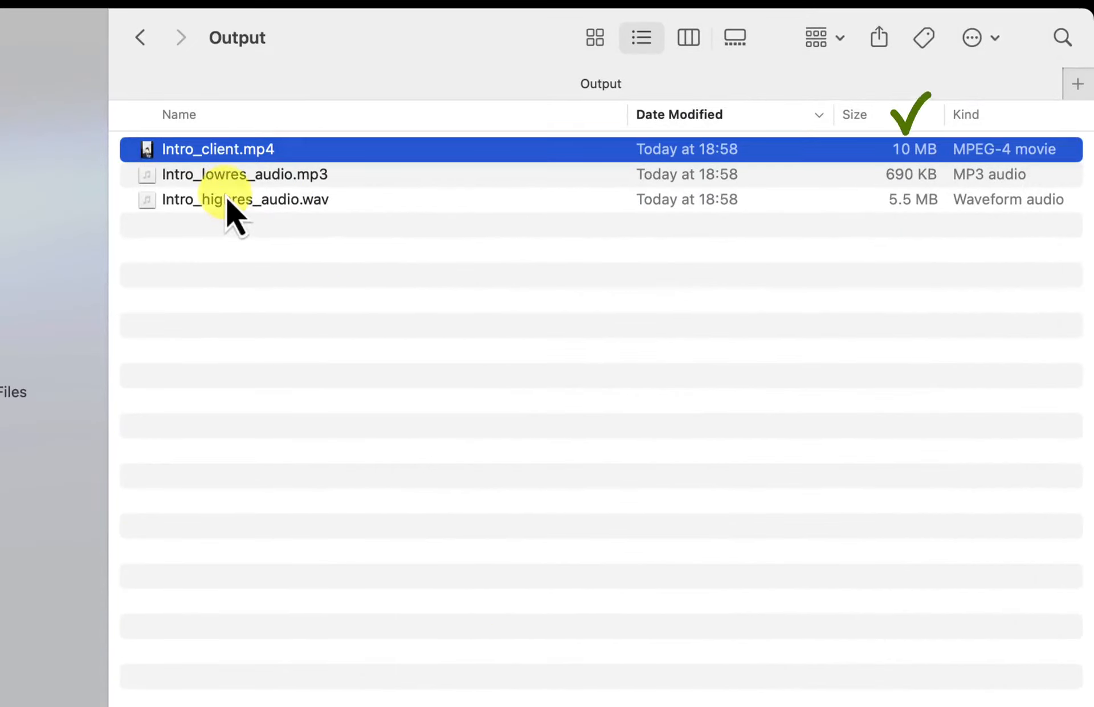
# Preview the exported audio files Intro_lowres_audio.mp3 and Intro_highres_audio.wav in the Output folder.
pyautogui.click(267, 184)
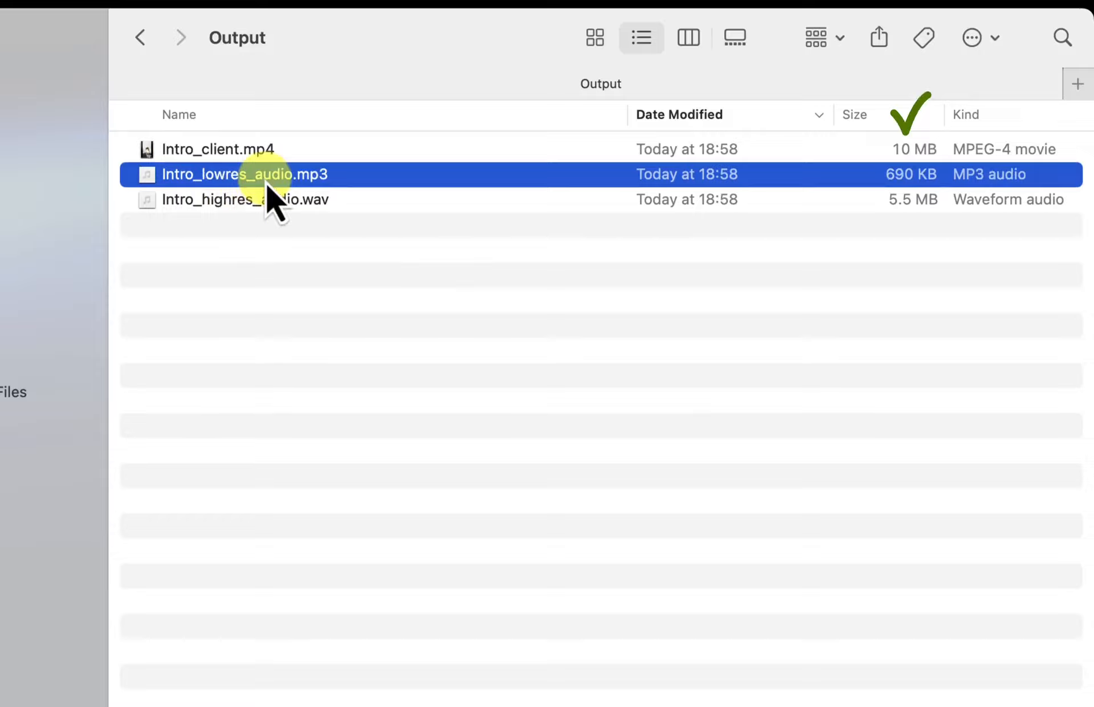
pyautogui.press('space')
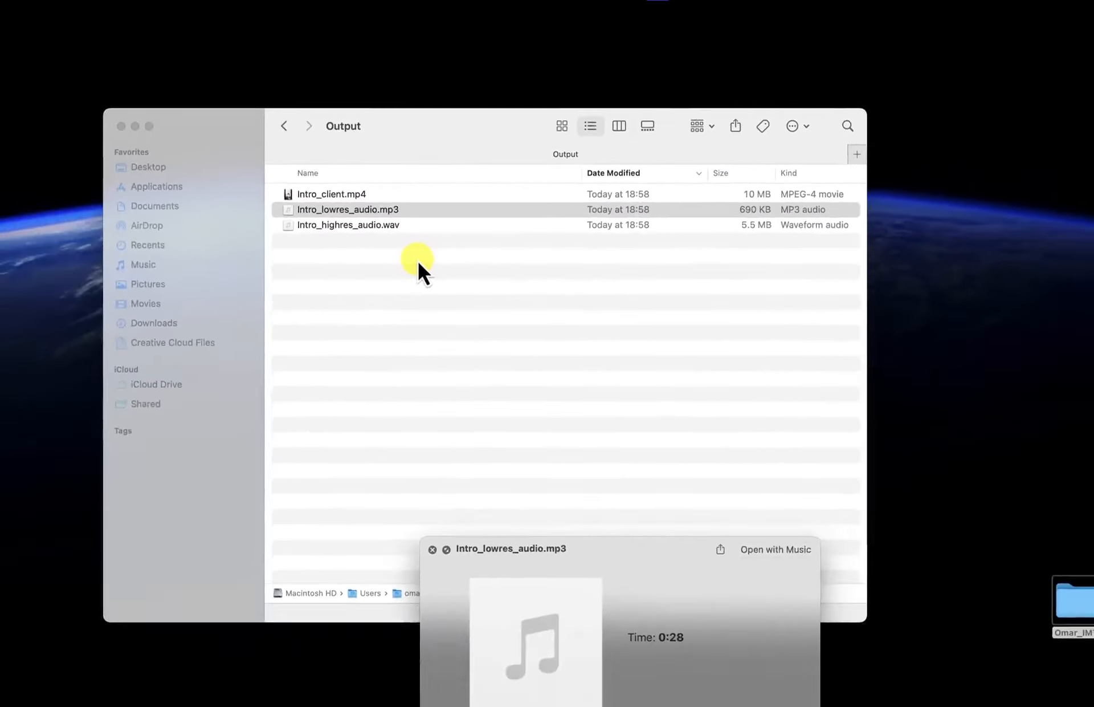
pyautogui.press('space')
pyautogui.press('Down')
pyautogui.press('space')
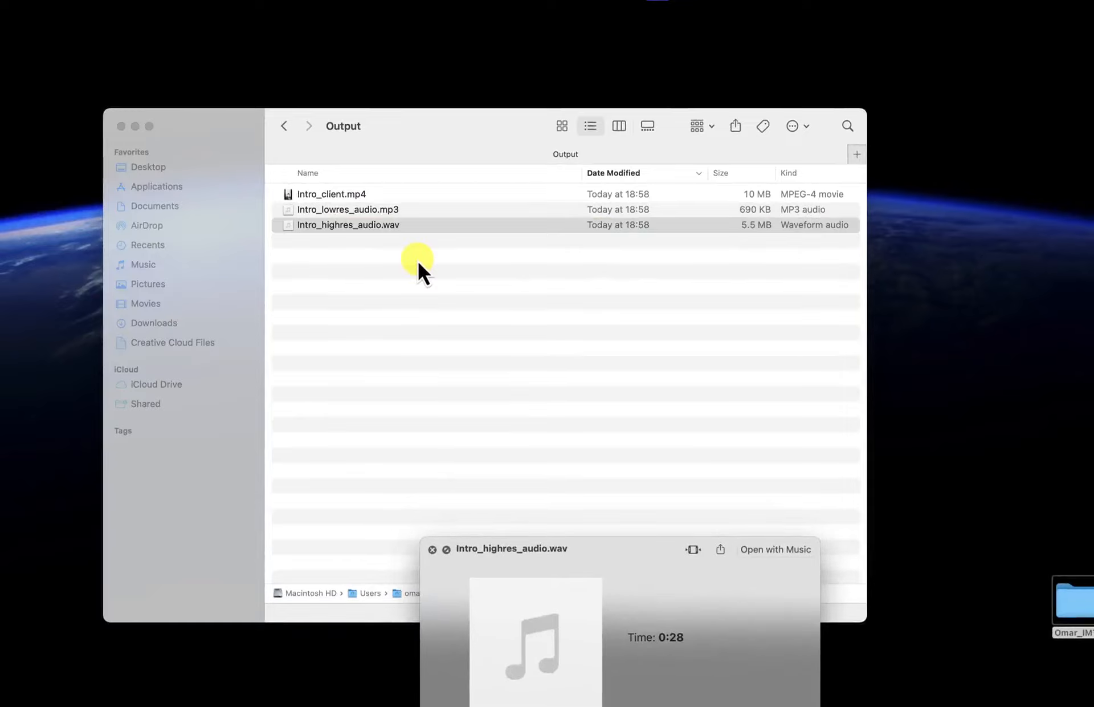
pyautogui.press('space')
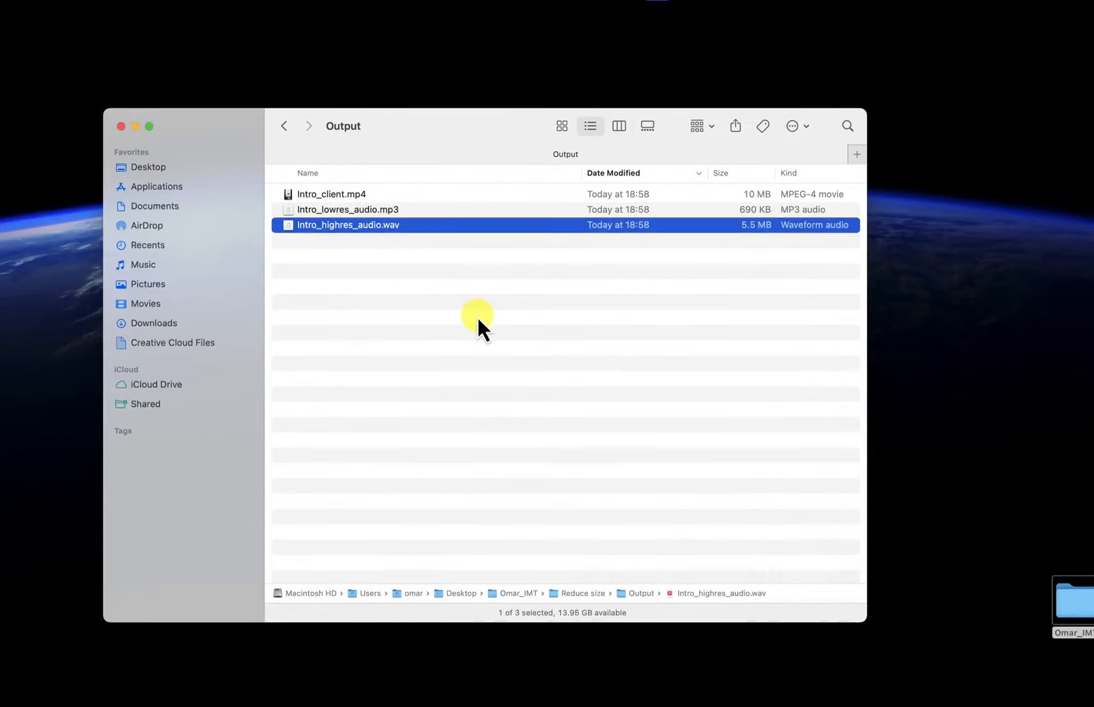
pyautogui.click(477, 315)
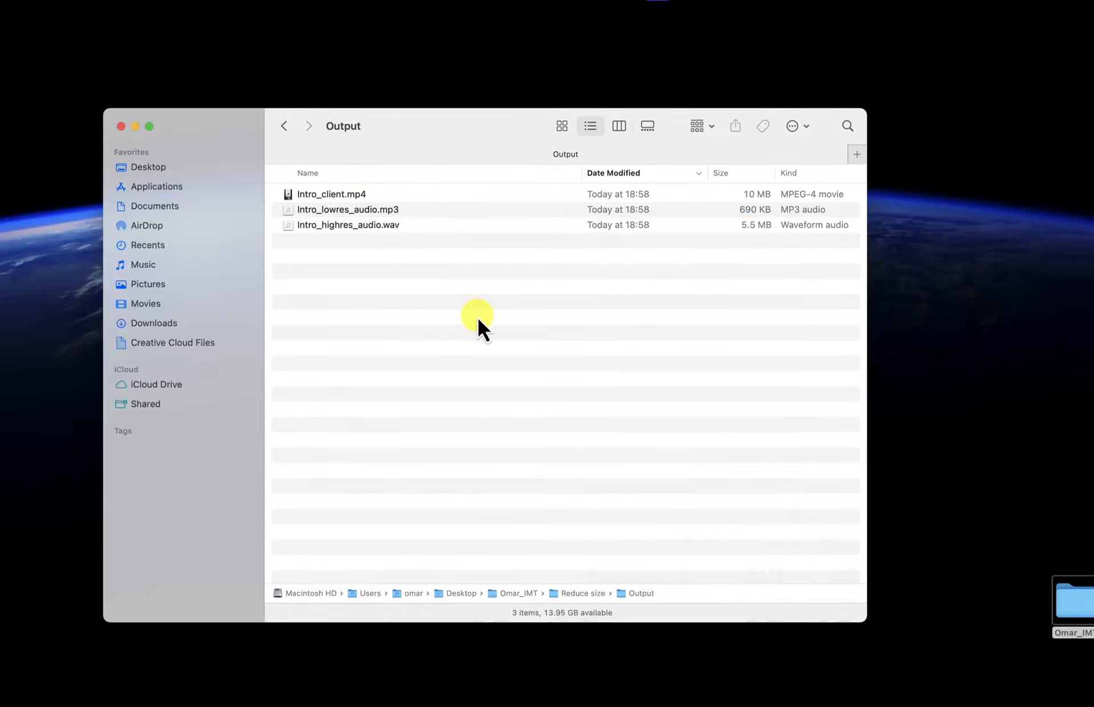